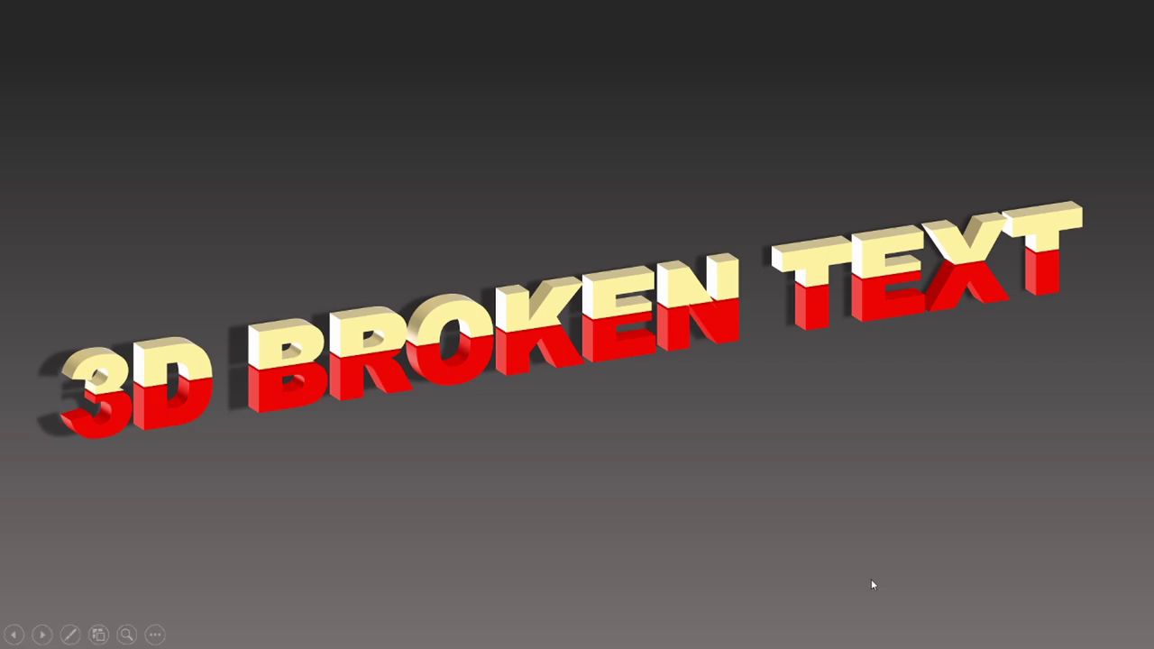
# Step: Advance through the REVOLTEL, BROKEN and WORD example slides, then end the slideshow
pyautogui.click(876, 484)
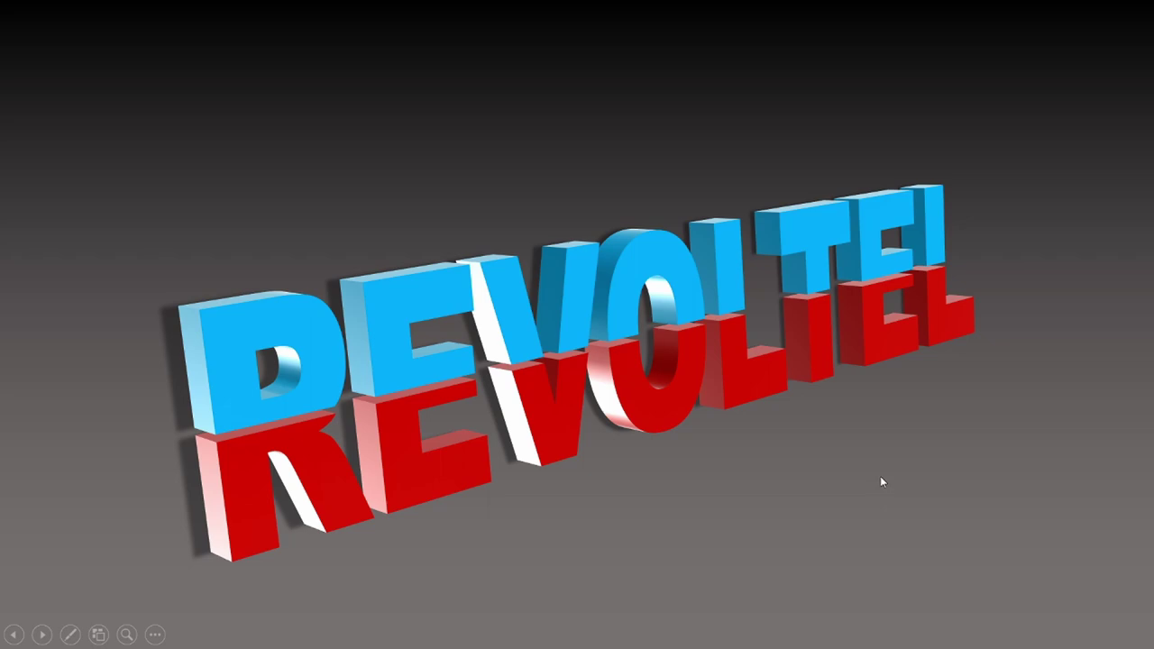
pyautogui.click(882, 480)
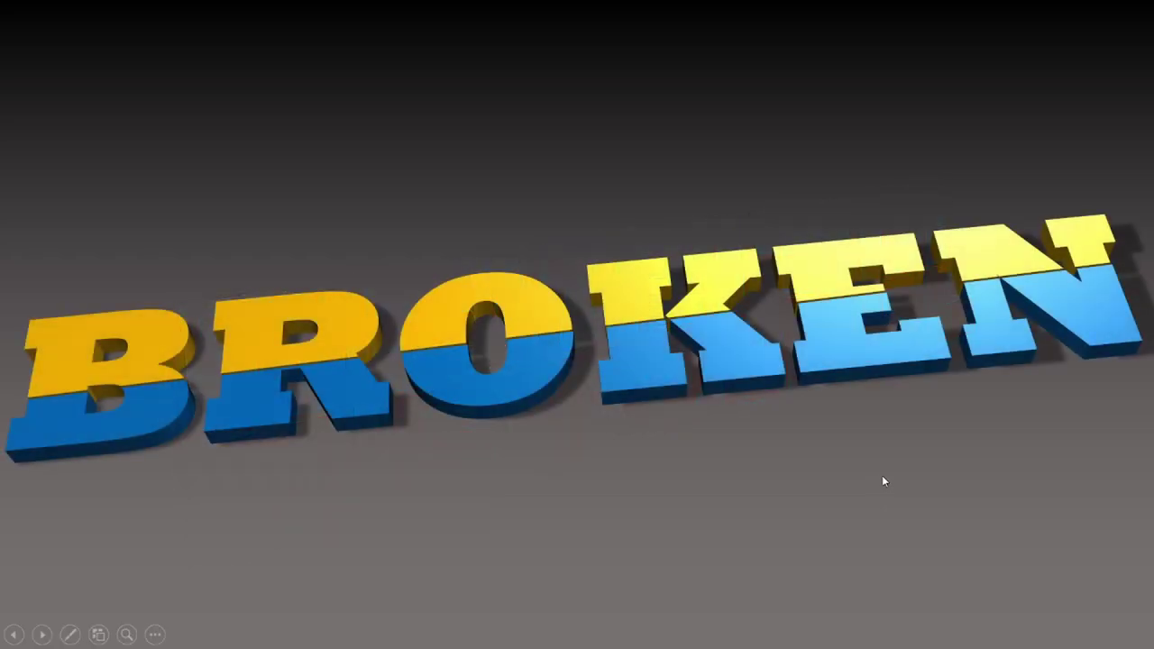
pyautogui.click(884, 482)
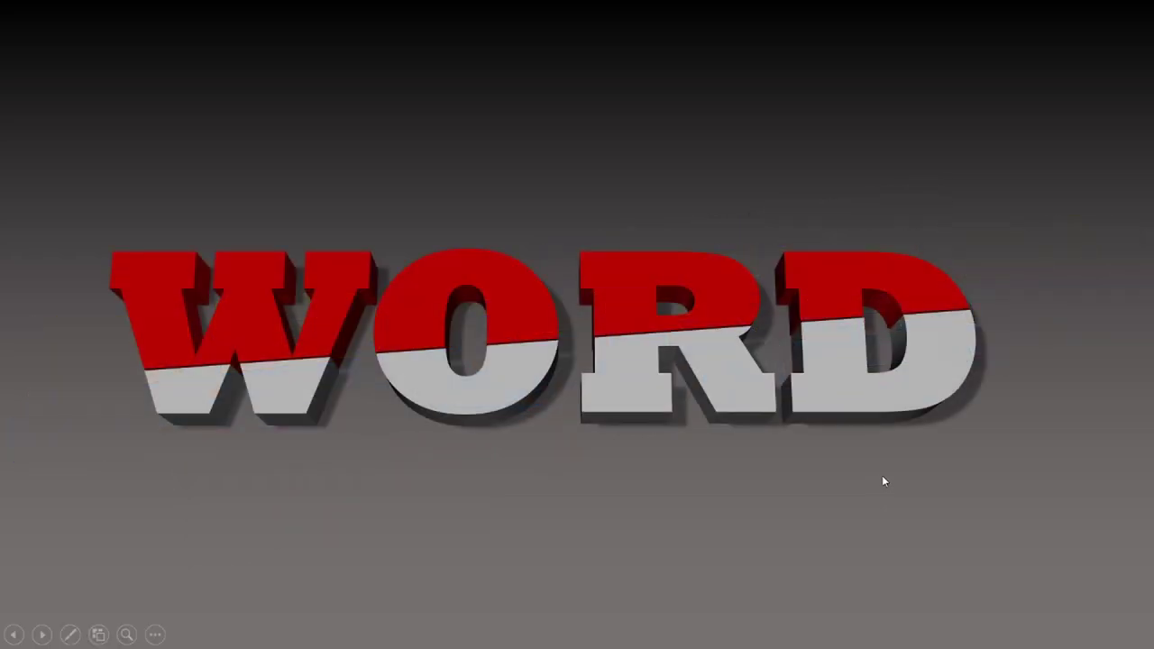
pyautogui.click(357, 513)
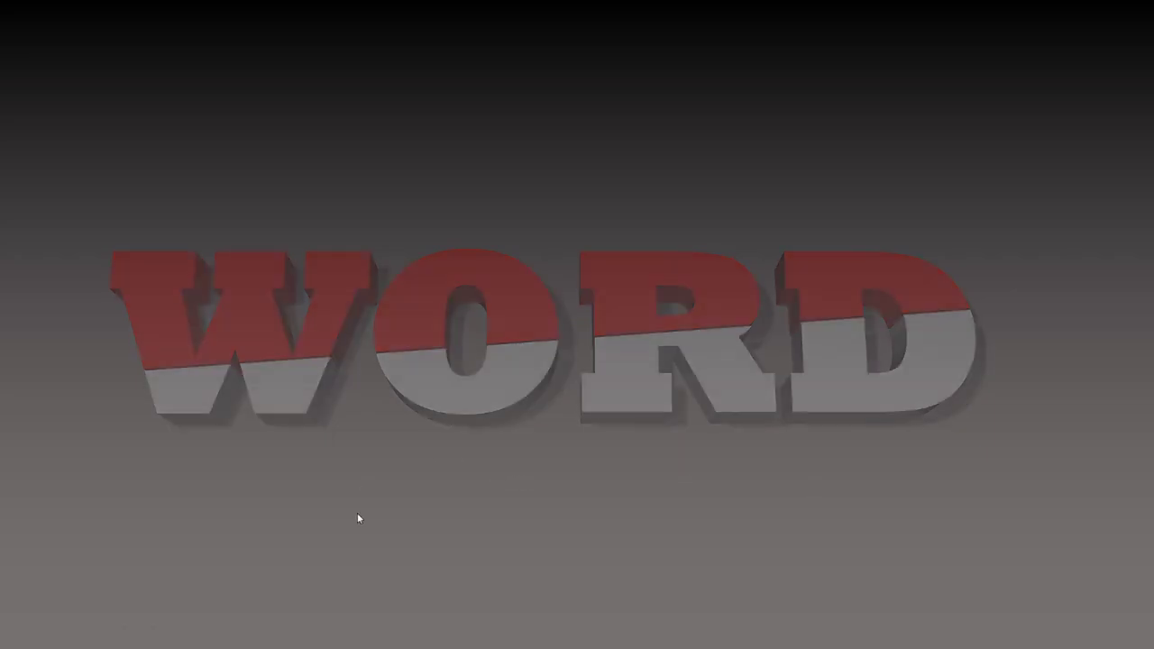
pyautogui.press('Escape')
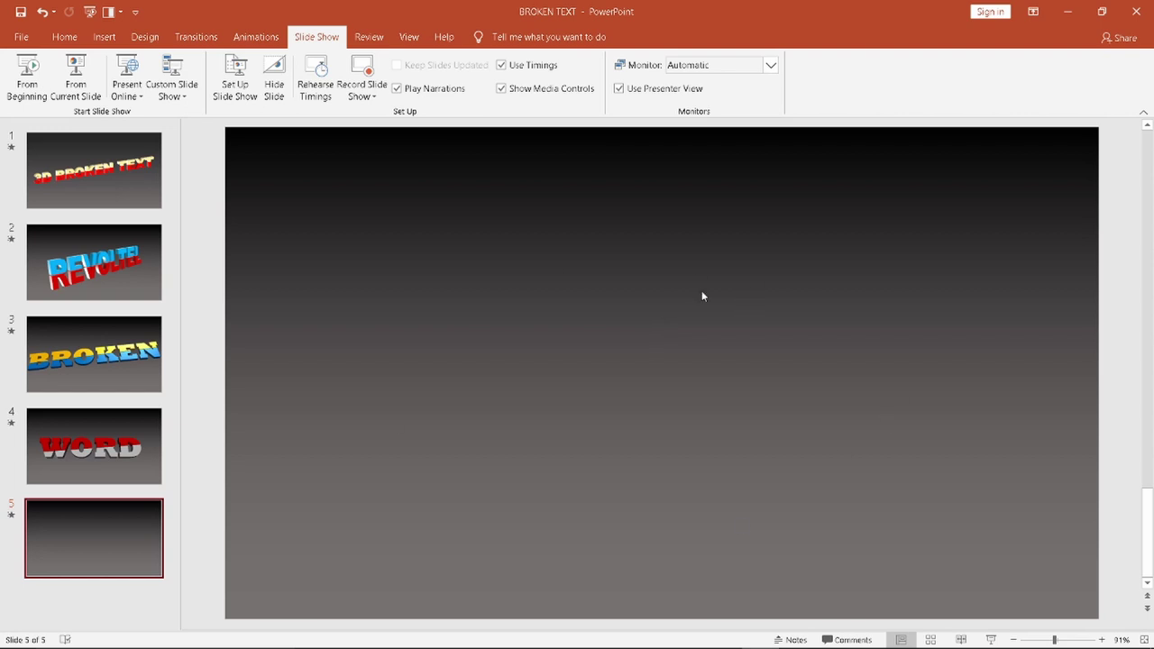
# Step: Insert a text box on slide 5 reading REVOLTEL and select it
pyautogui.click(58, 37)
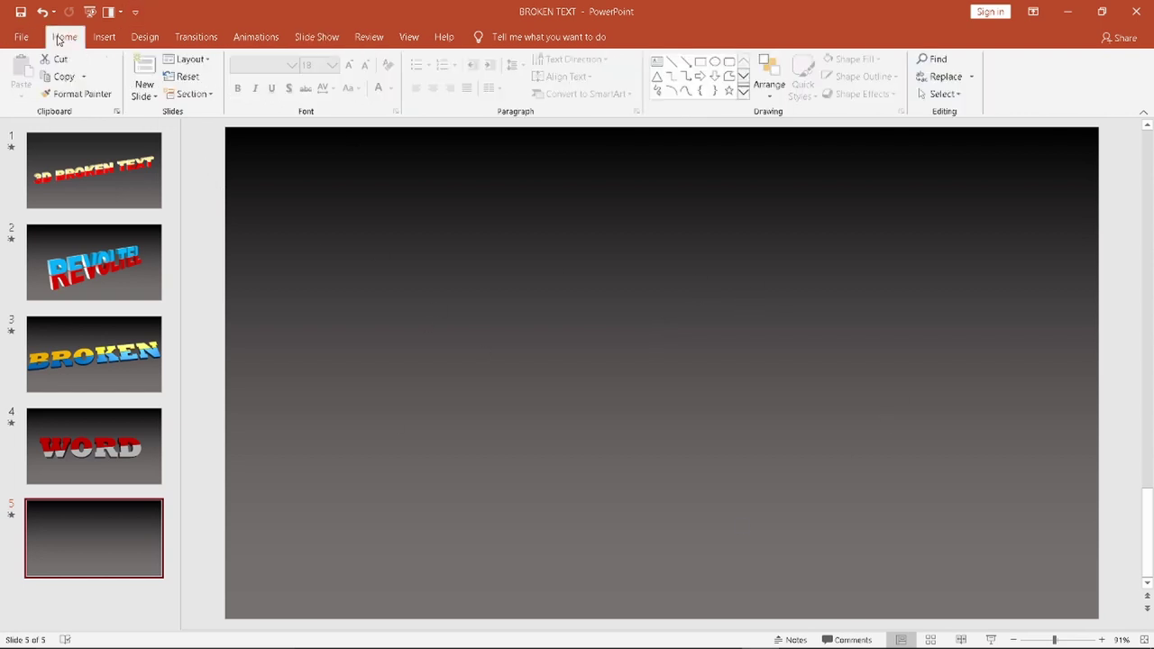
pyautogui.click(657, 65)
pyautogui.click(475, 351)
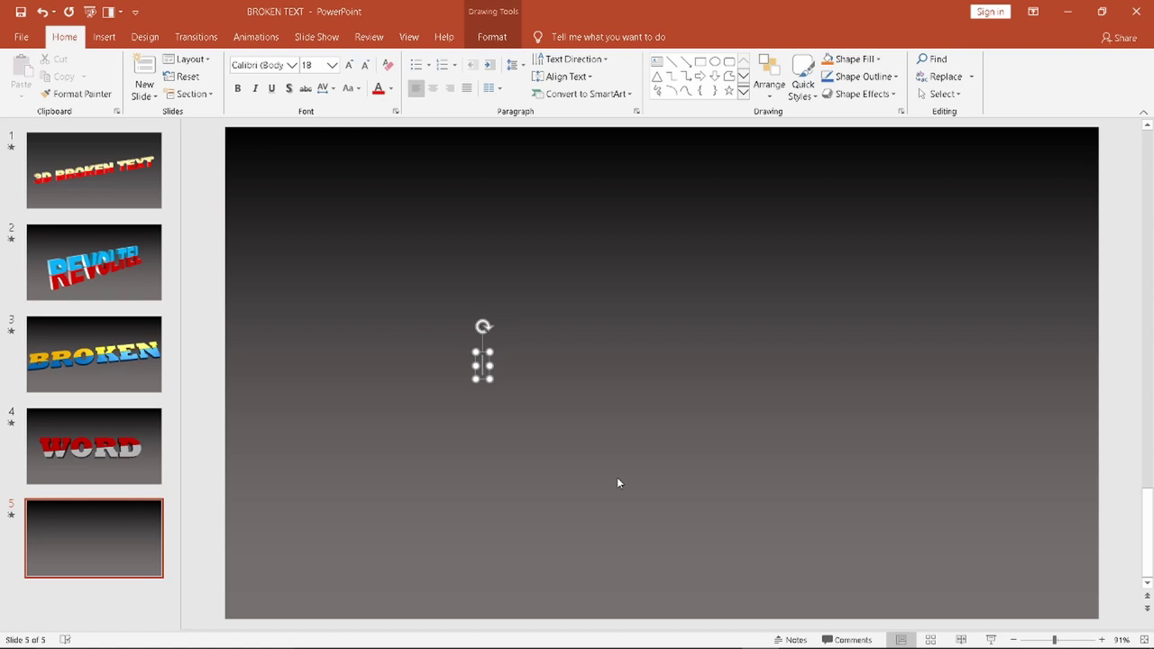
pyautogui.write('REV')
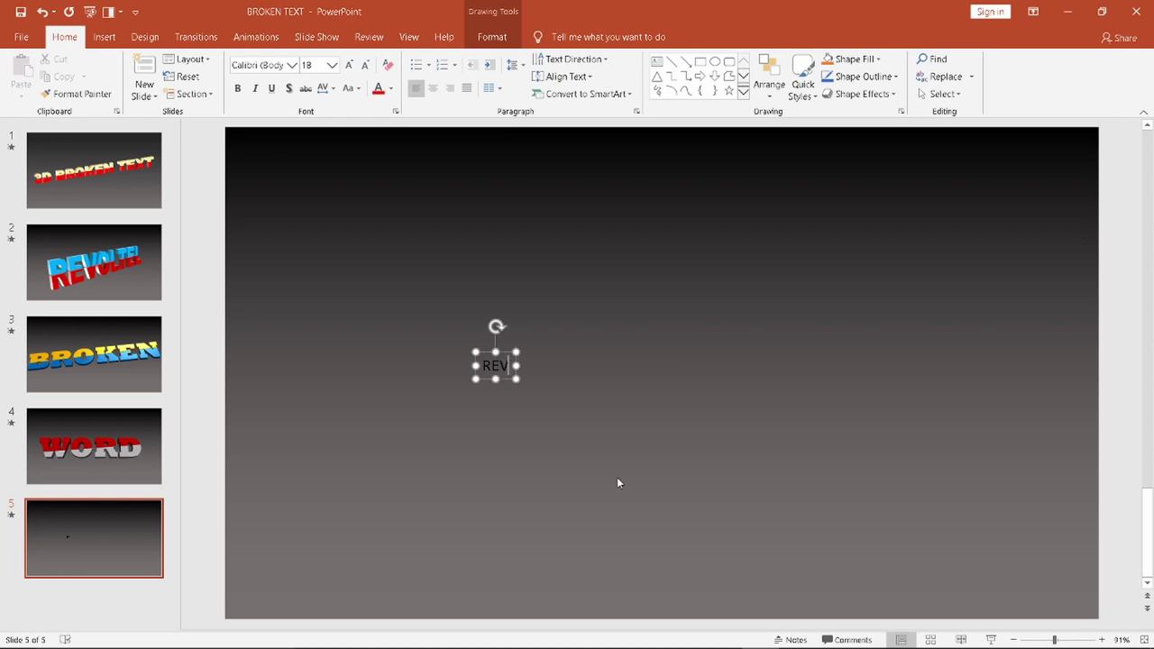
pyautogui.write('OLT')
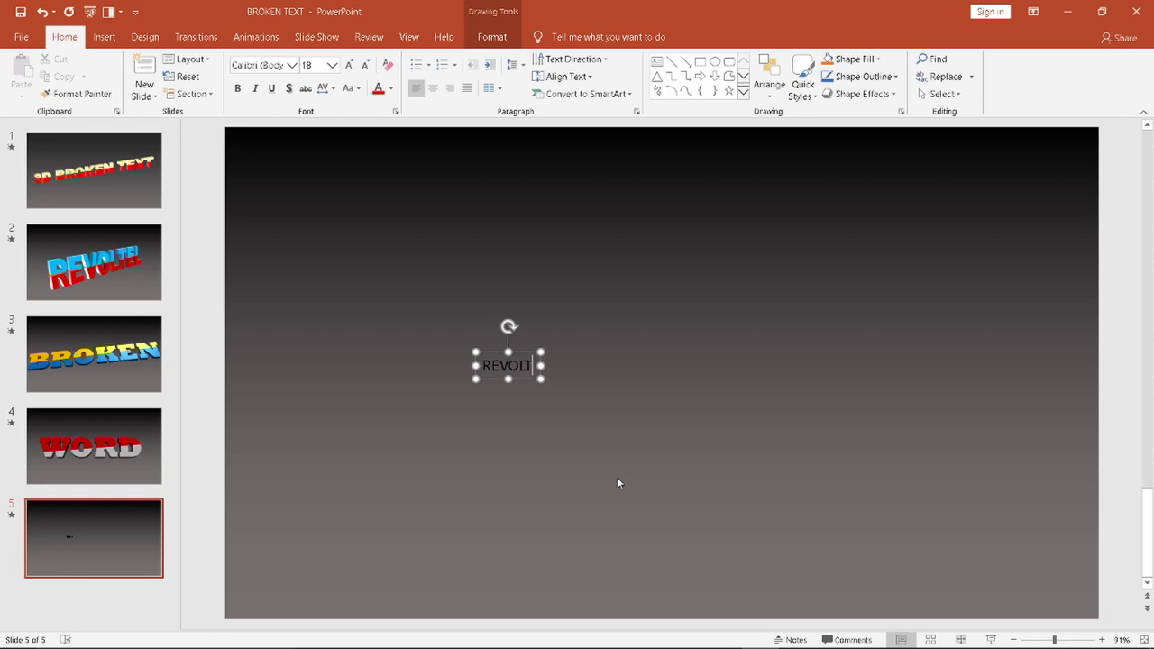
pyautogui.write('EL')
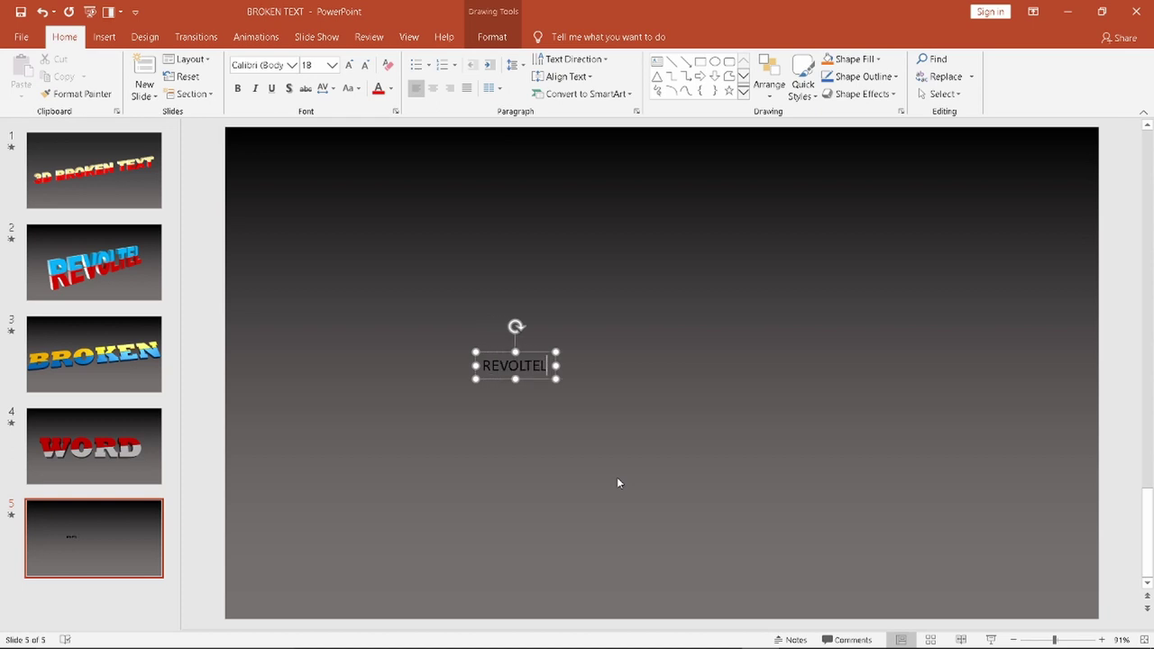
pyautogui.click(544, 351)
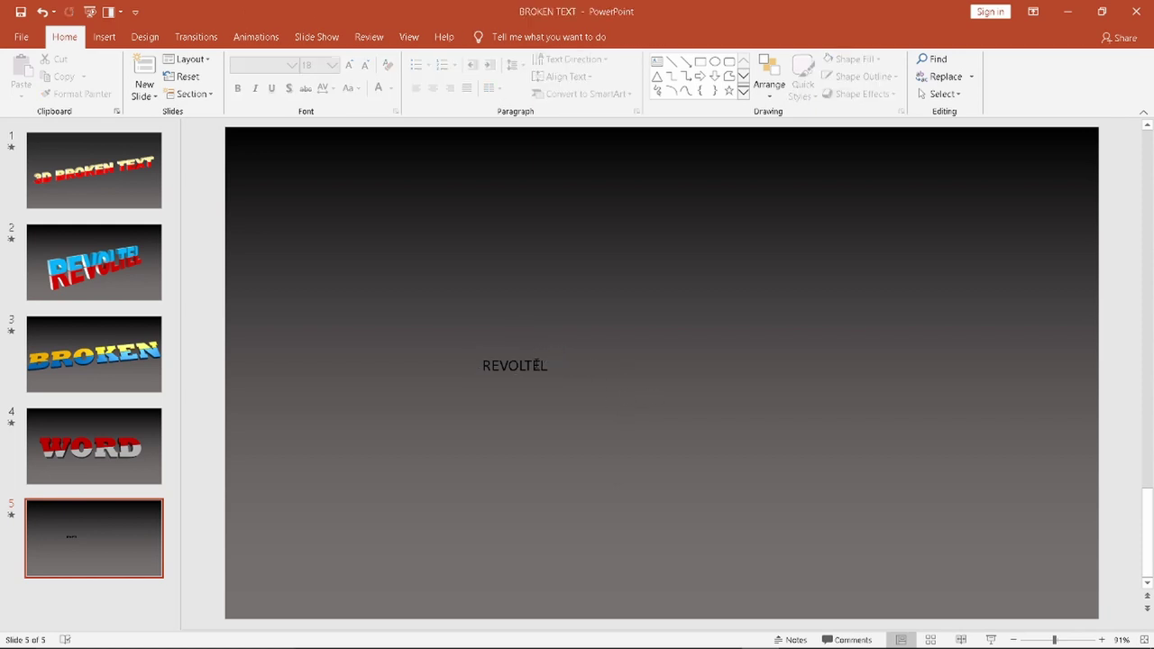
pyautogui.click(539, 365)
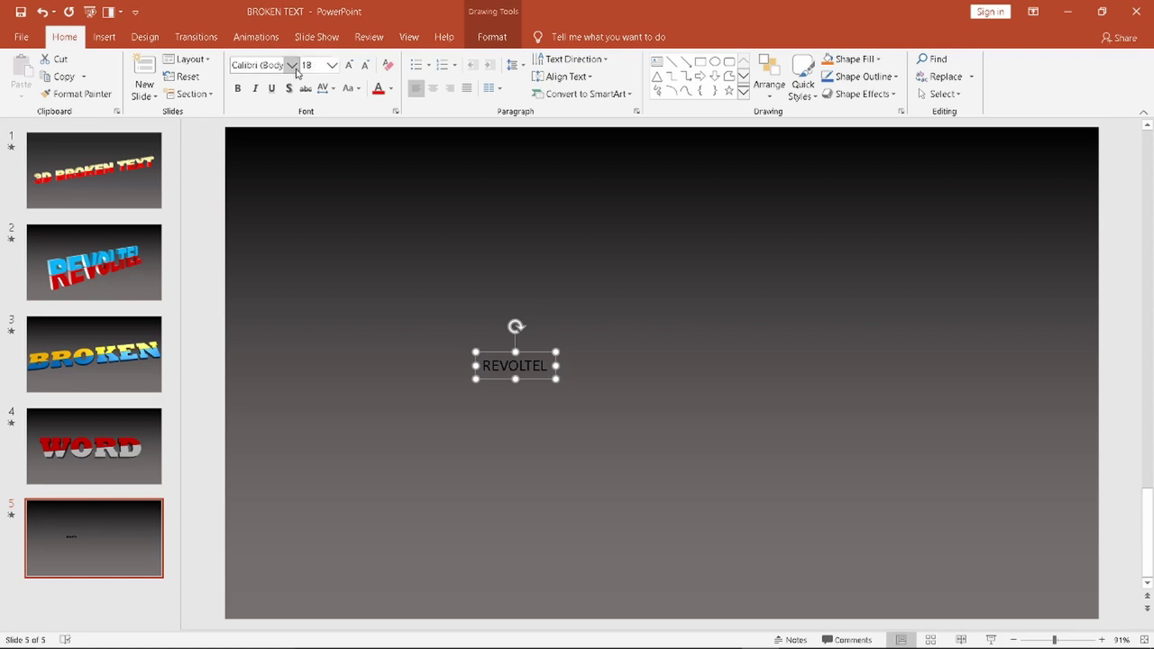
# Step: Change the REVOLTEL font to Arial Black
pyautogui.click(292, 67)
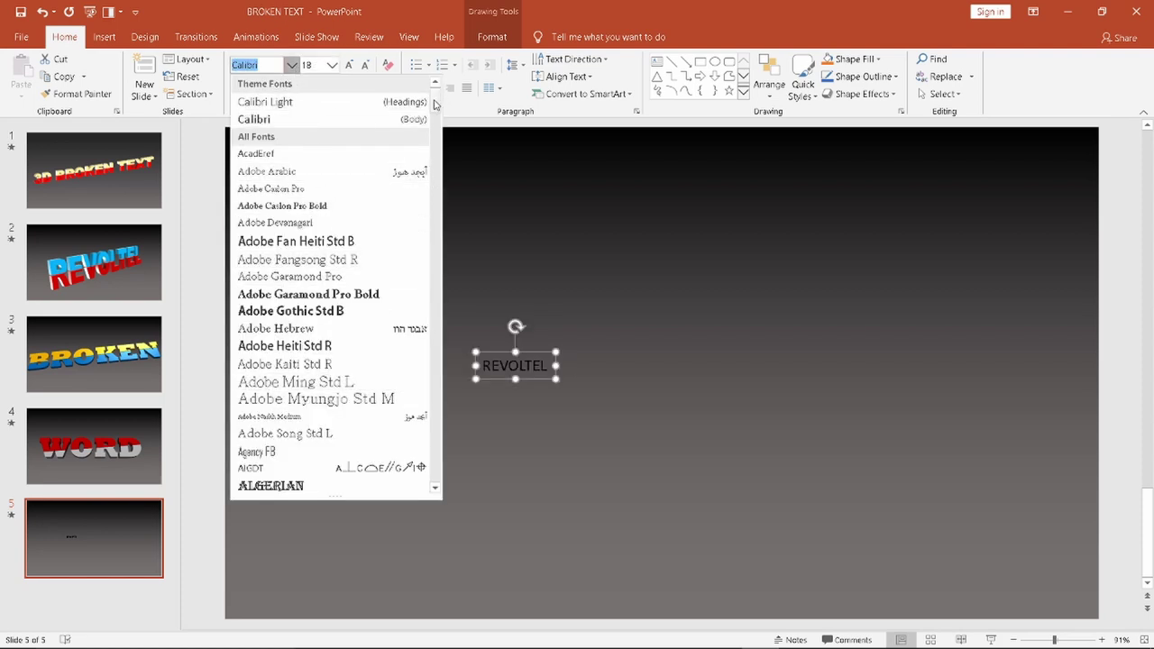
pyautogui.moveTo(434, 105); pyautogui.dragTo(433, 275)
pyautogui.click(264, 64)
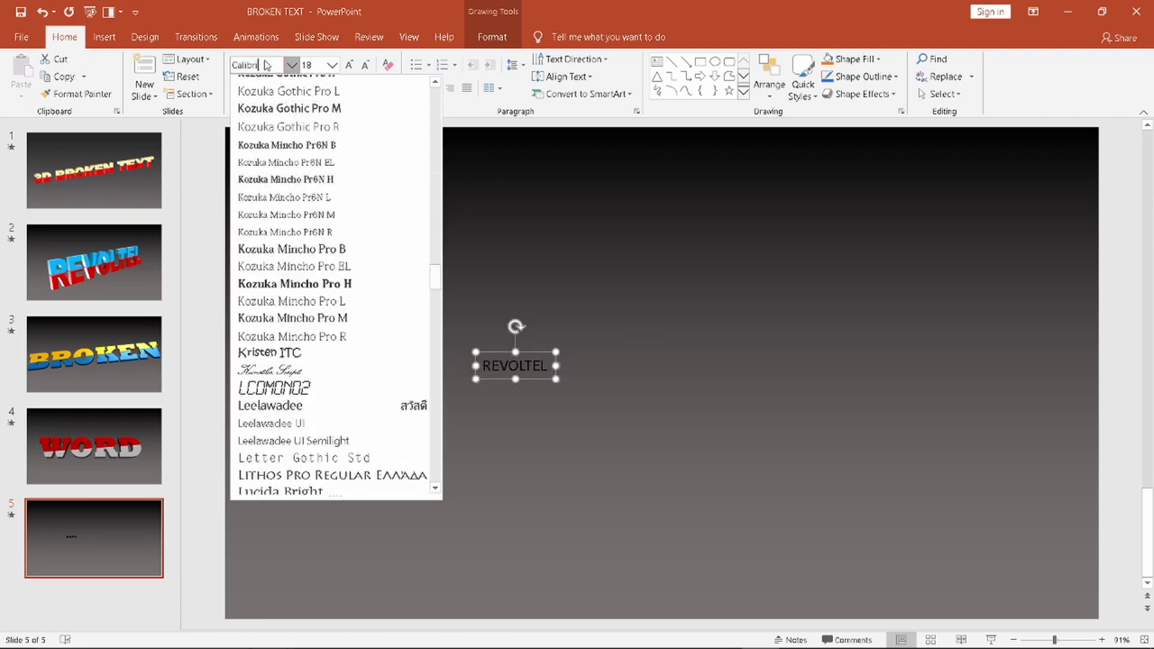
pyautogui.moveTo(264, 64); pyautogui.dragTo(220, 74)
pyautogui.write('A')
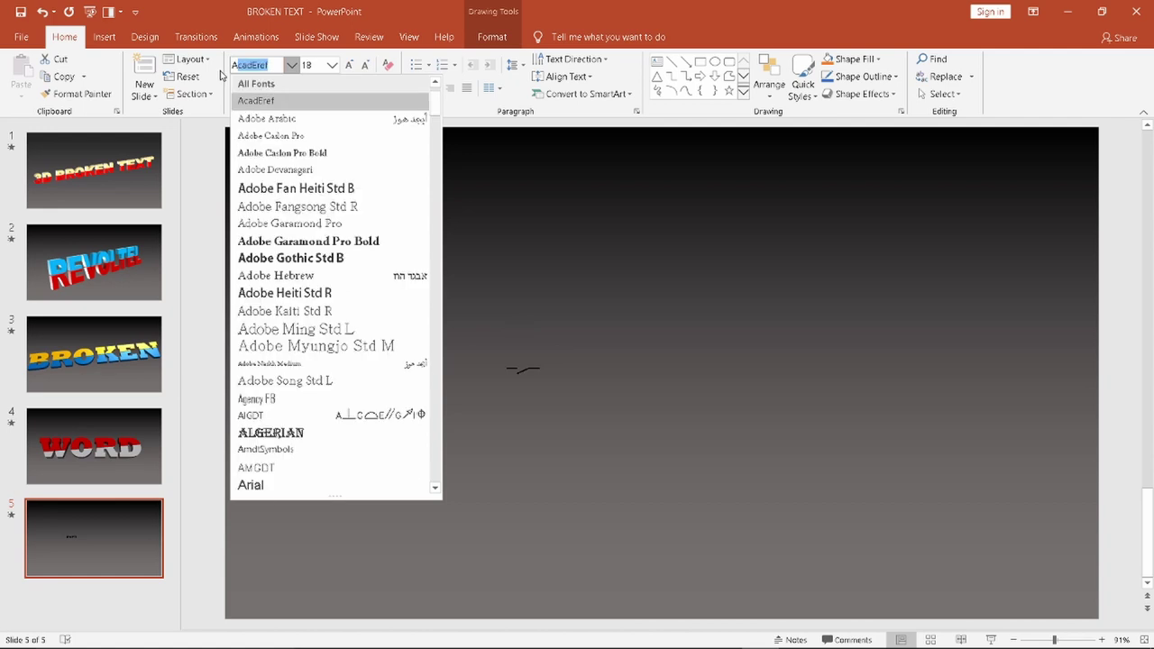
pyautogui.write('E')
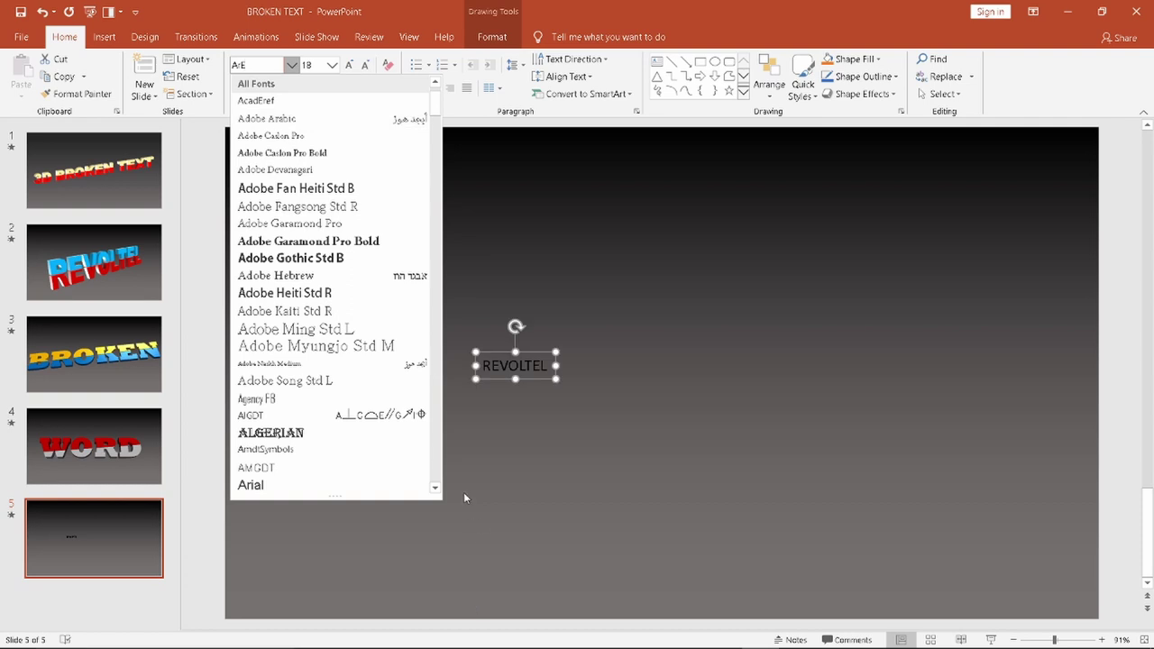
pyautogui.click(435, 489)
pyautogui.click(341, 487)
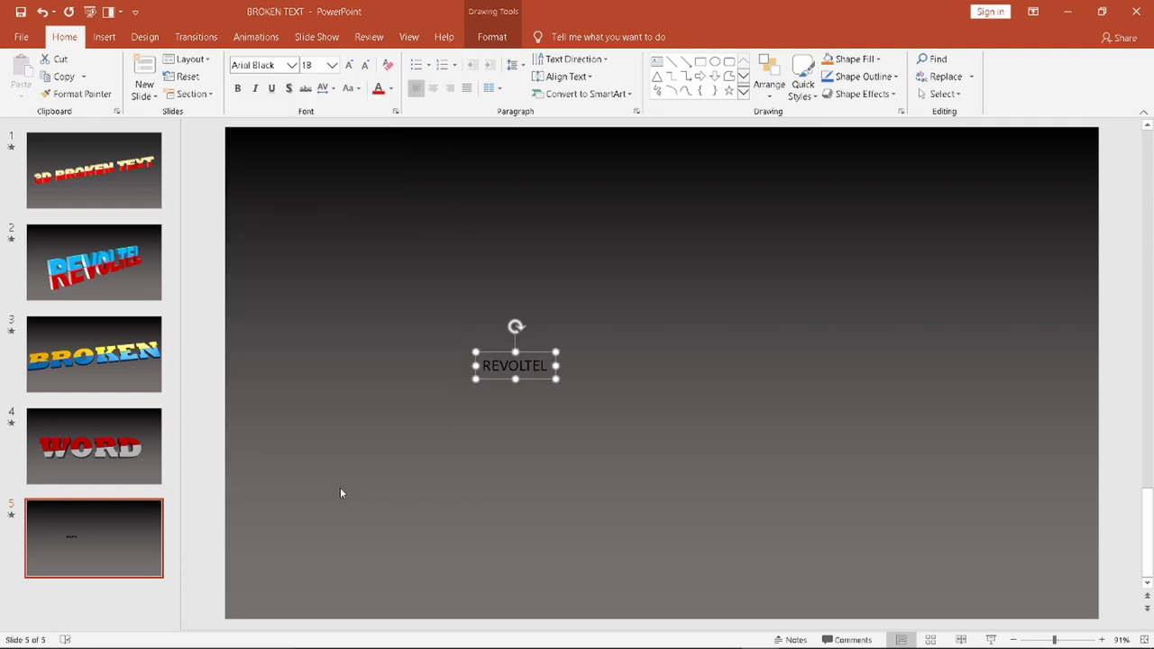
# Step: Enlarge REVOLTEL to 115 pt and move it to the slide centre
pyautogui.click(350, 65)
pyautogui.click(350, 65)
pyautogui.click(350, 65)
pyautogui.click(350, 65)
pyautogui.click(350, 65)
pyautogui.click(350, 65)
pyautogui.click(349, 65)
pyautogui.click(350, 65)
pyautogui.click(350, 65)
pyautogui.click(350, 65)
pyautogui.click(350, 65)
pyautogui.click(350, 65)
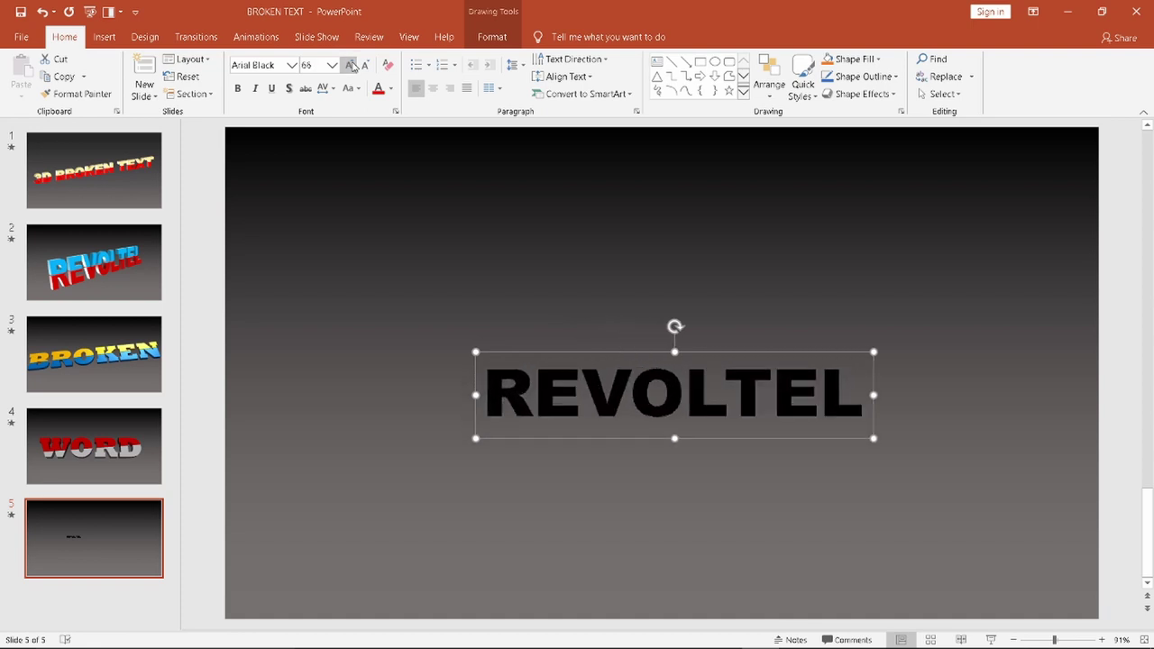
pyautogui.click(350, 65)
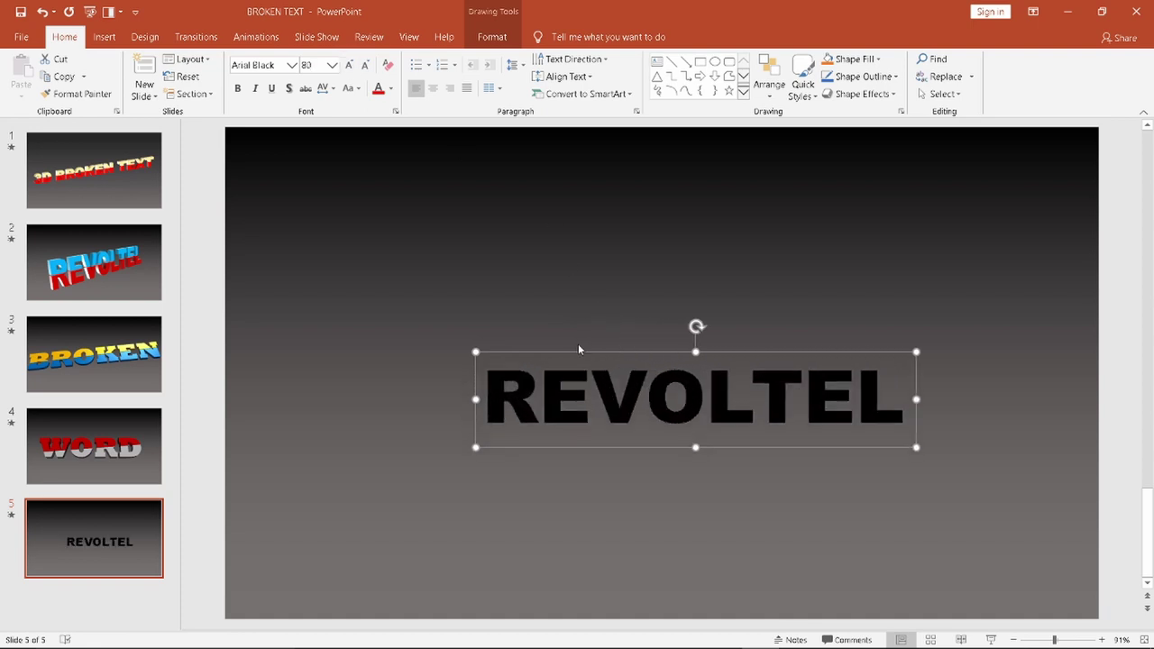
pyautogui.click(350, 65)
pyautogui.click(349, 65)
pyautogui.click(350, 65)
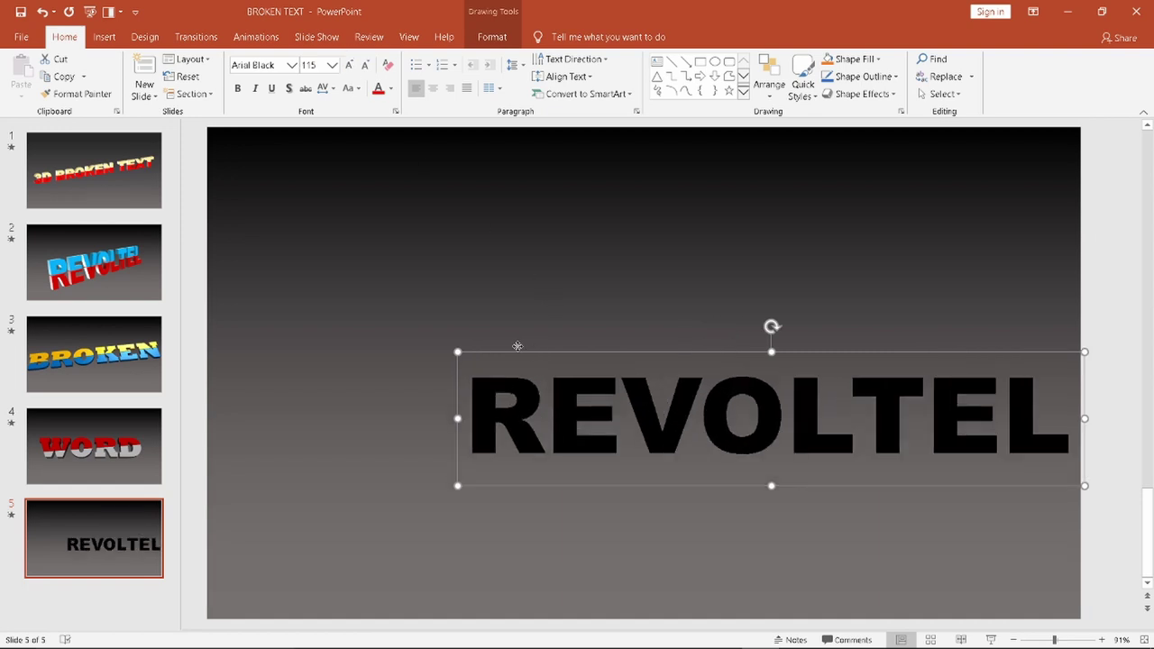
pyautogui.moveTo(518, 347); pyautogui.dragTo(427, 319)
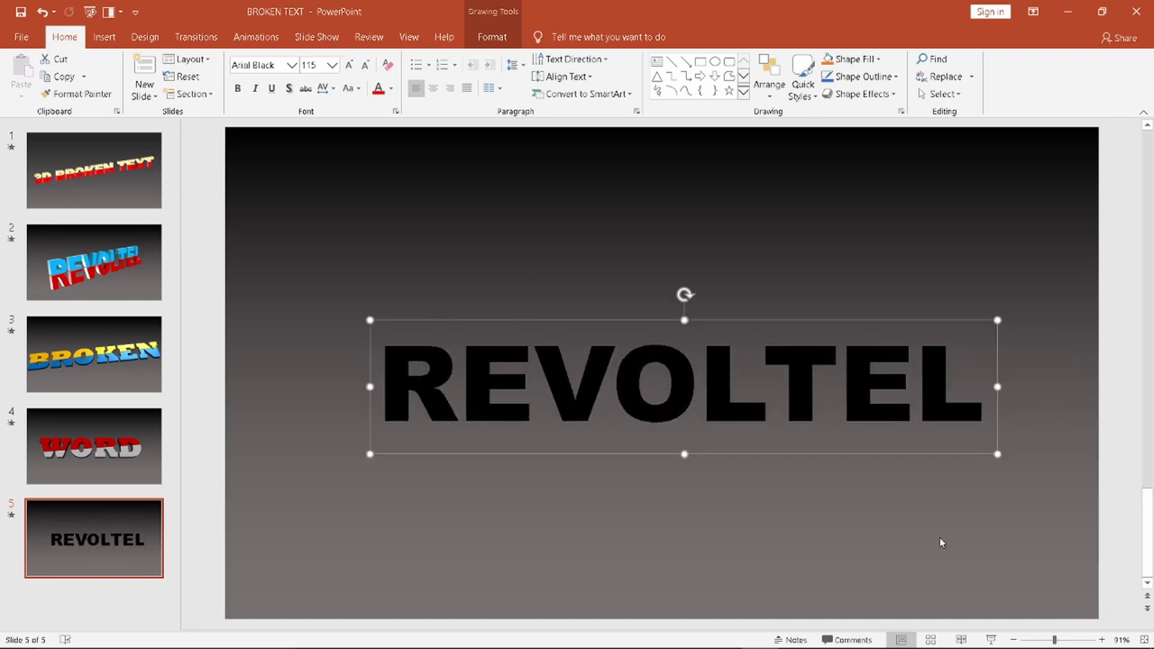
pyautogui.click(909, 520)
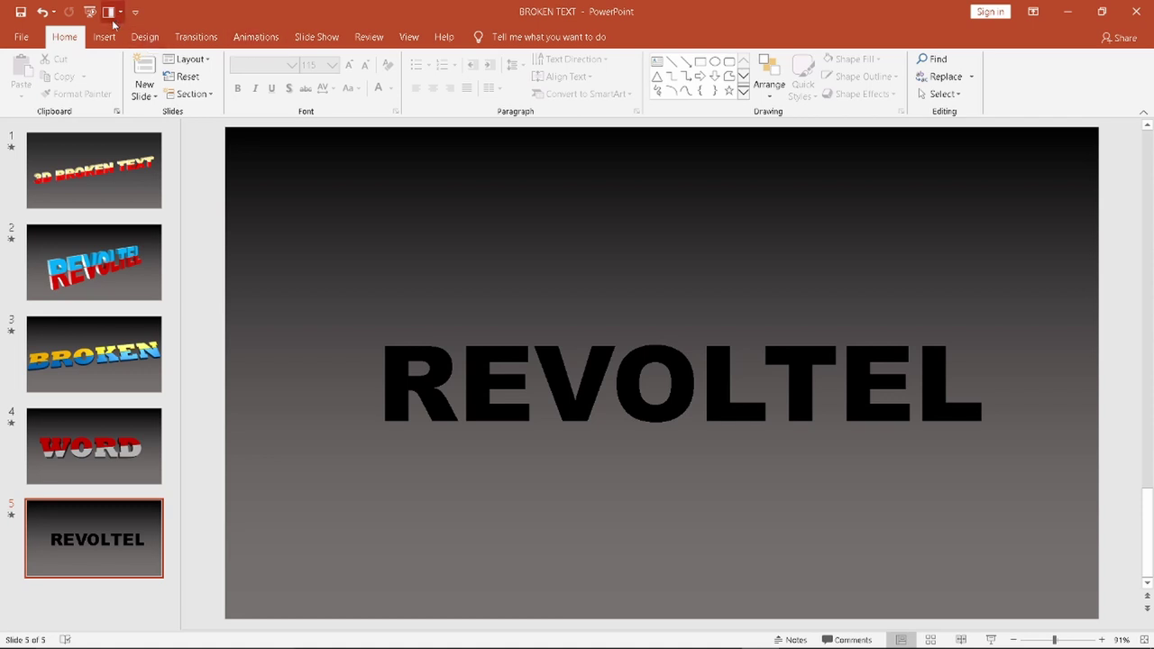
# Step: Draw a rectangle covering REVOLTEL, send it to back, and select both shapes
pyautogui.click(700, 68)
pyautogui.moveTo(357, 320); pyautogui.dragTo(1010, 466)
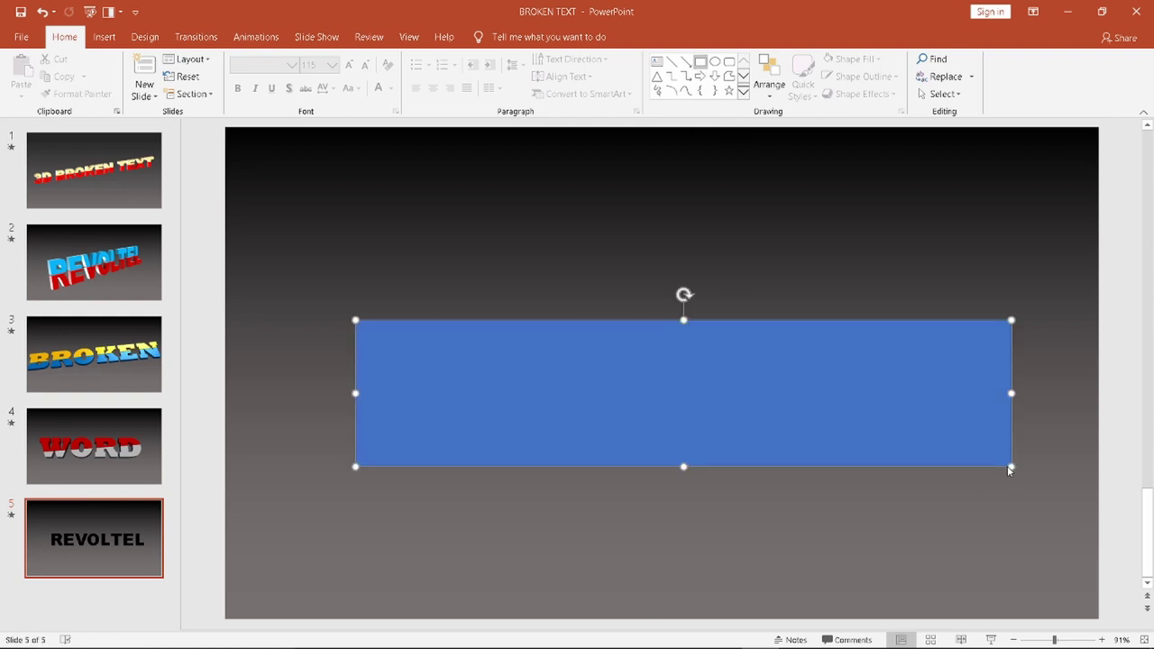
pyautogui.rightClick(808, 395)
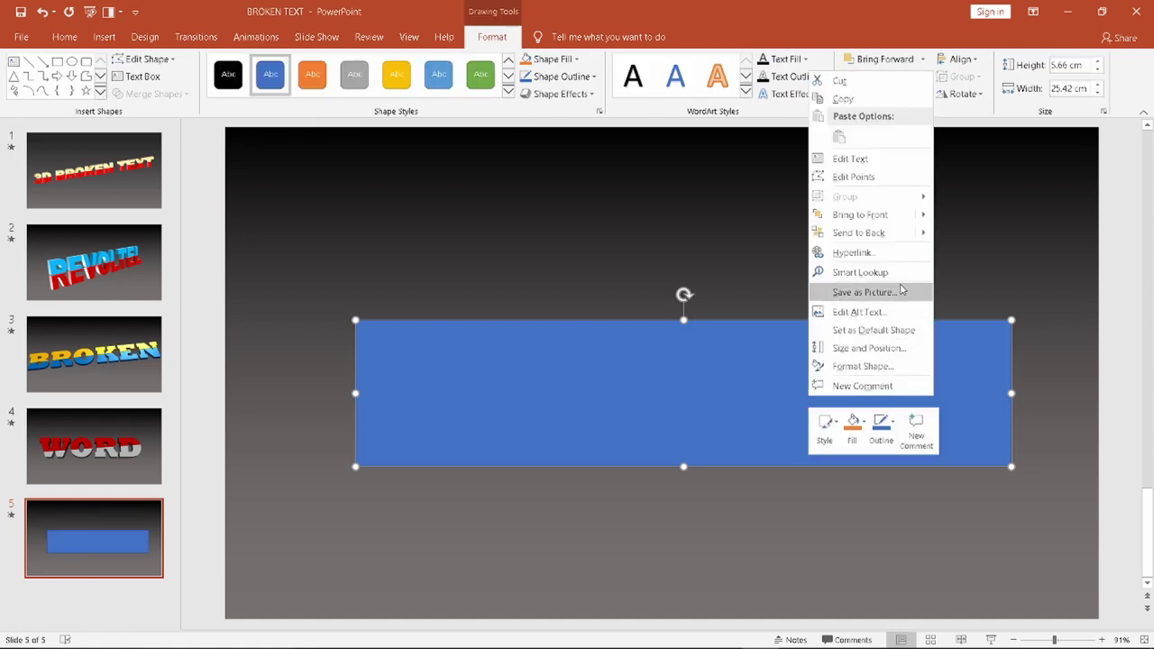
pyautogui.click(859, 232)
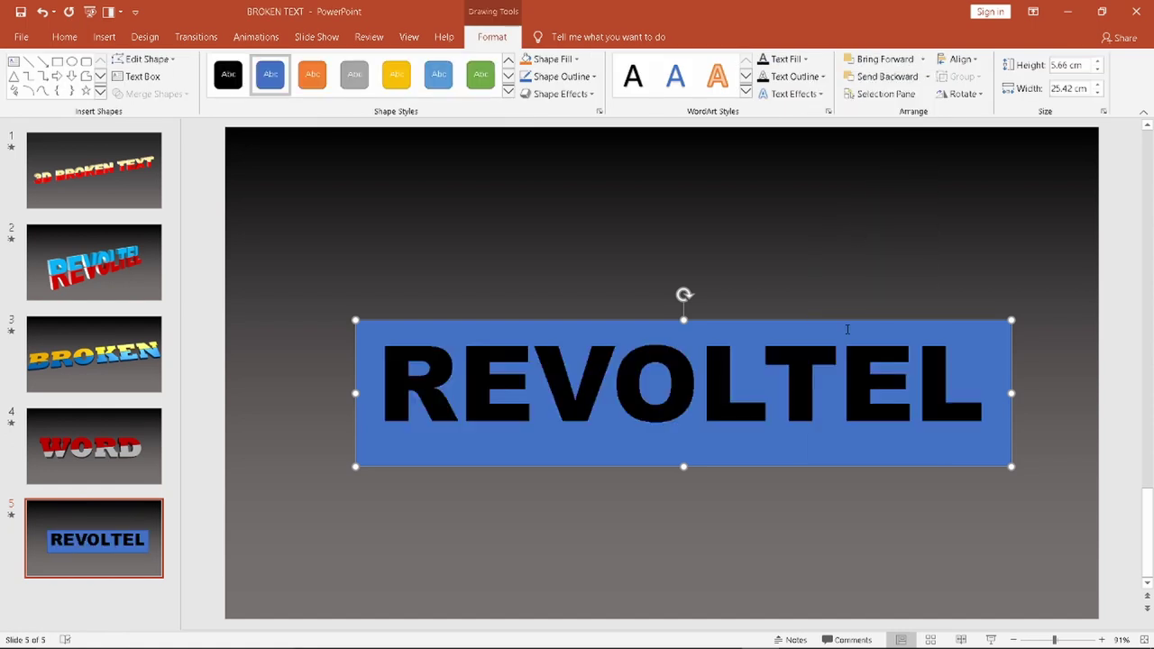
pyautogui.moveTo(309, 262); pyautogui.dragTo(1037, 526)
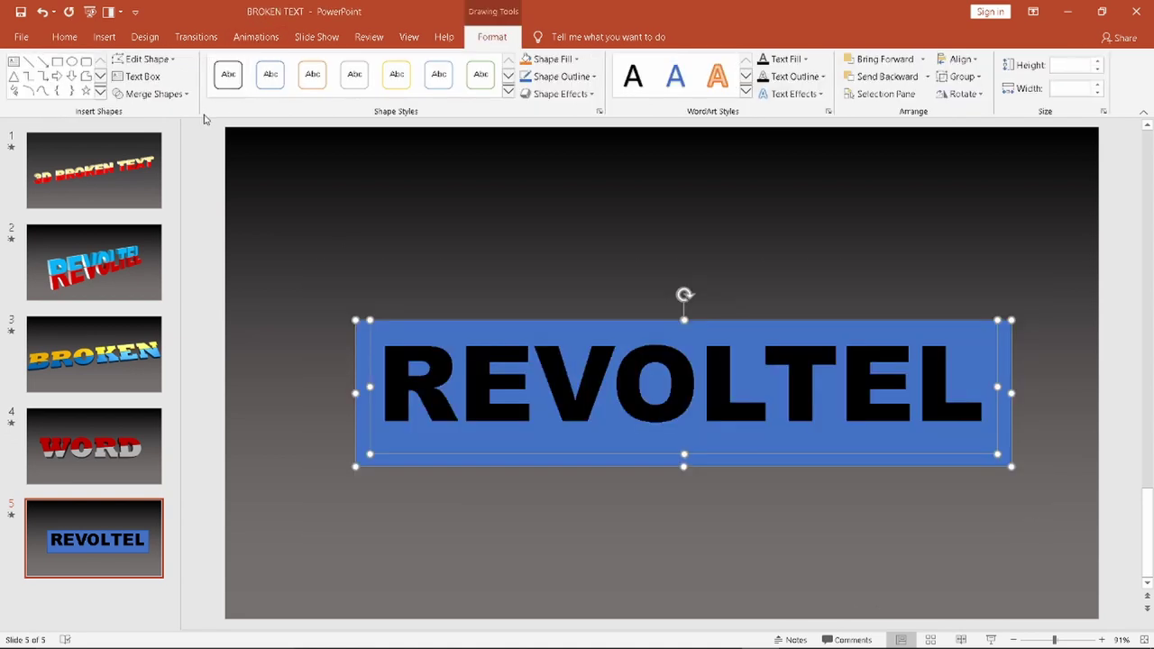
# Step: Fragment the text and rectangle using Merge Shapes > Fragment
pyautogui.click(187, 95)
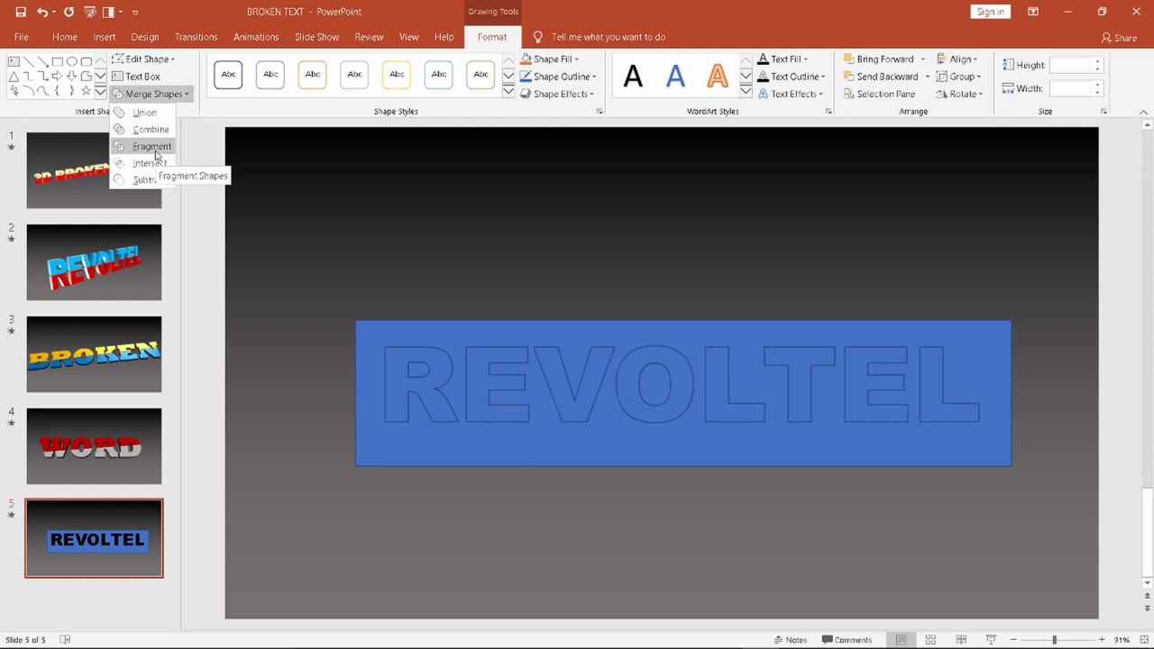
pyautogui.click(153, 150)
pyautogui.click(654, 533)
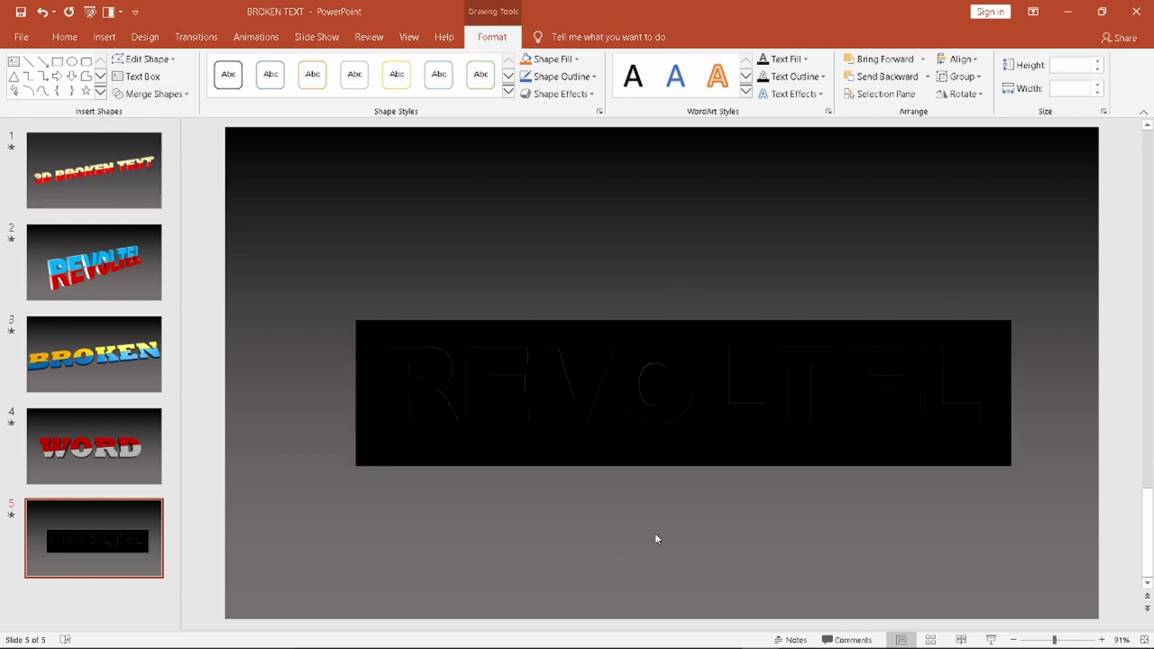
# Step: Delete the leftover rectangle piece and the filler pieces inside the R and O
pyautogui.click(468, 448)
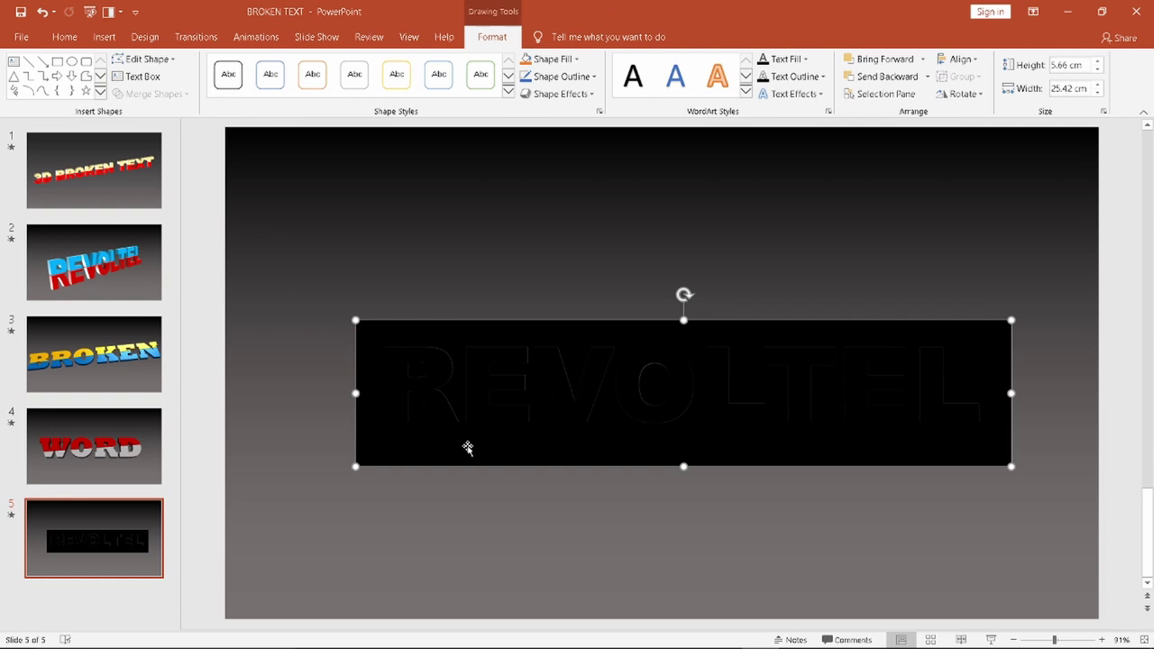
pyautogui.press('Delete')
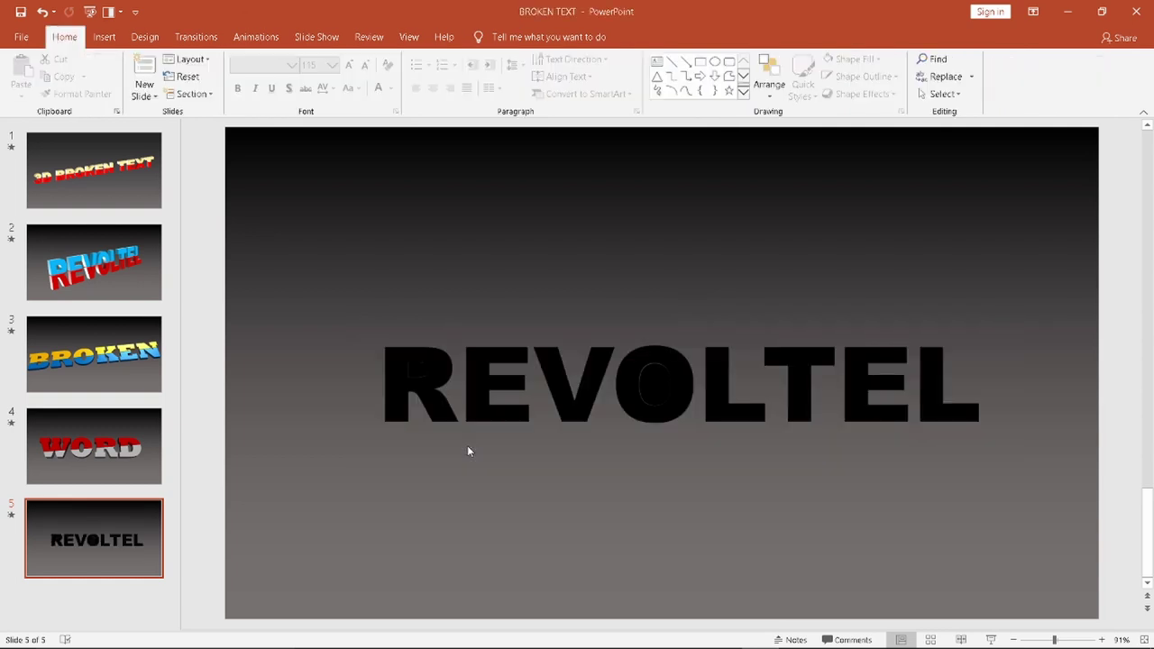
pyautogui.click(418, 370)
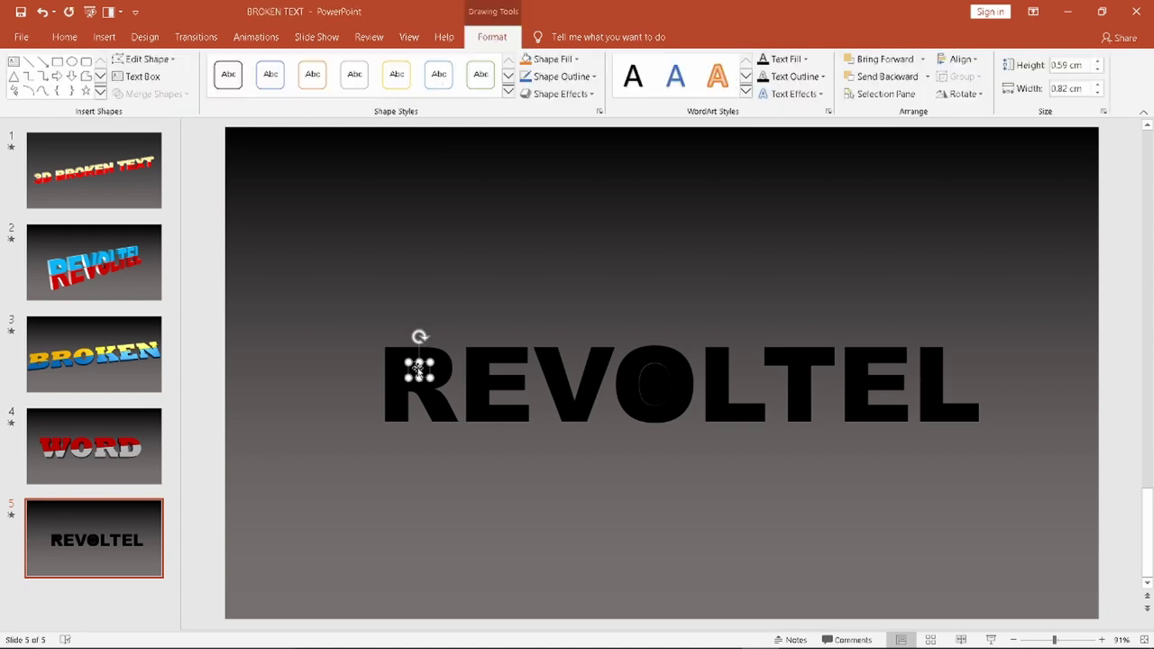
pyautogui.press('Delete')
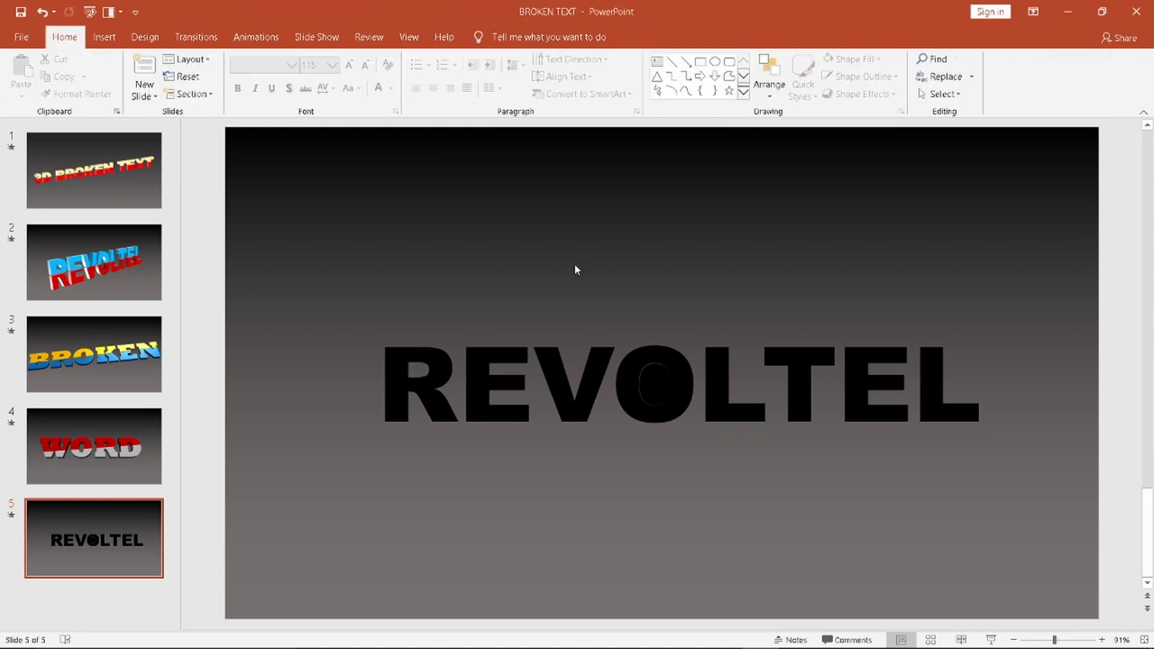
pyautogui.click(653, 385)
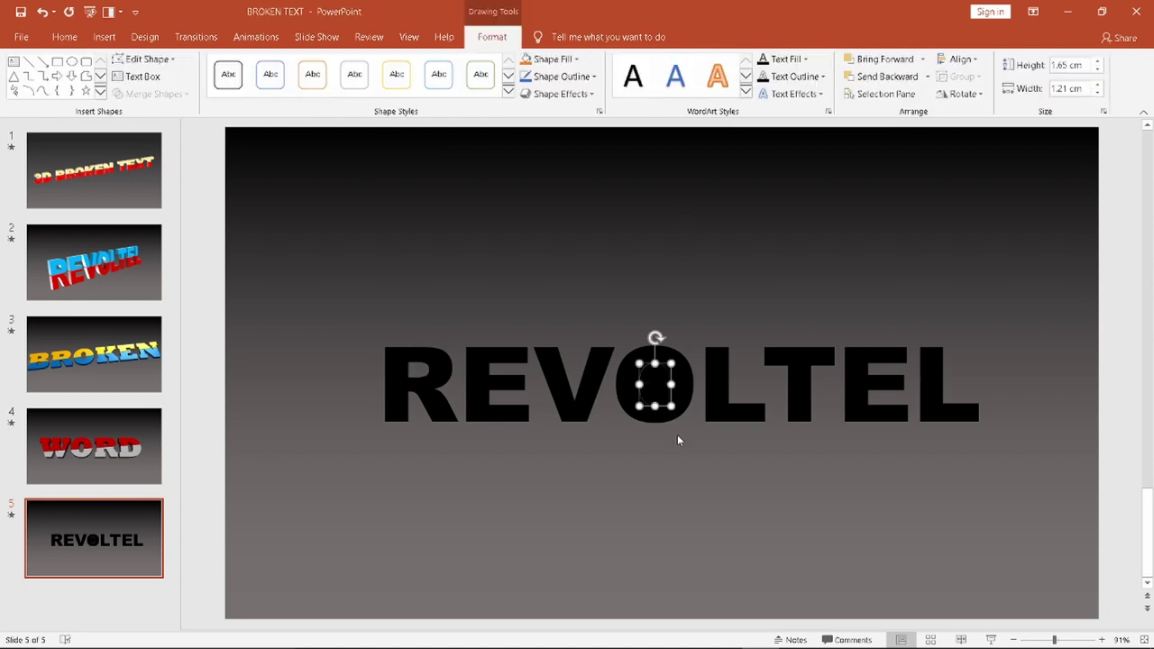
pyautogui.press('Delete')
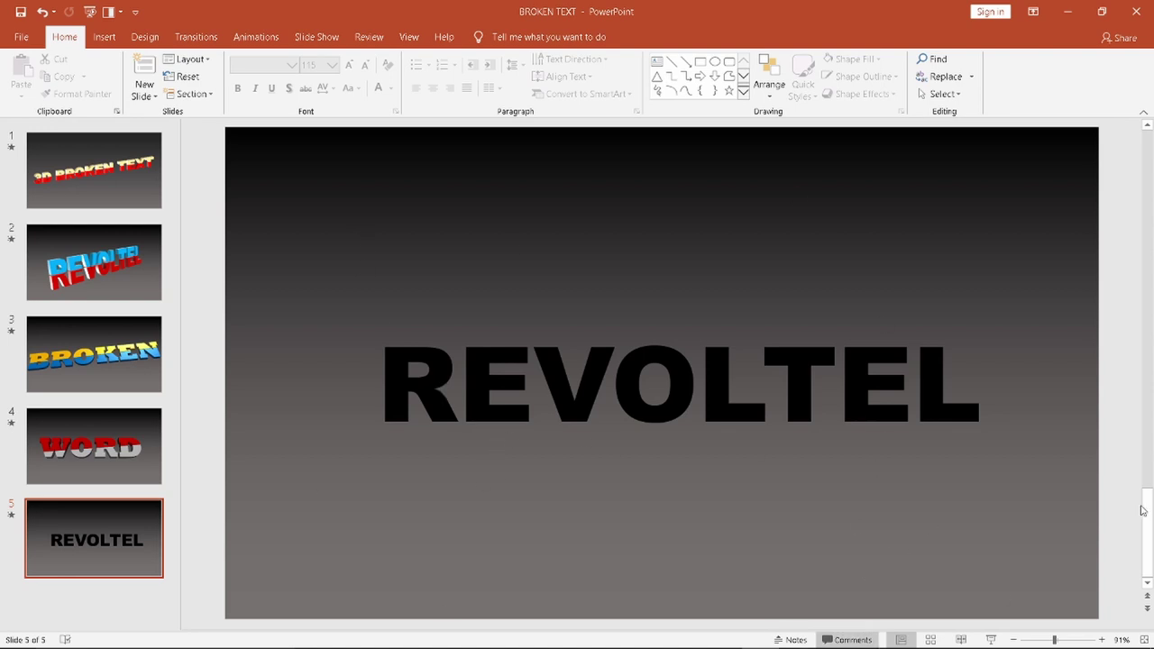
# Step: Draw a rectangle across REVOLTEL's bottom half and send it to back
pyautogui.click(700, 61)
pyautogui.moveTo(360, 387)
pyautogui.mouseDown()
pyautogui.moveTo(644, 451)
pyautogui.moveTo(987, 469)
pyautogui.moveTo(1021, 491)
pyautogui.mouseUp()
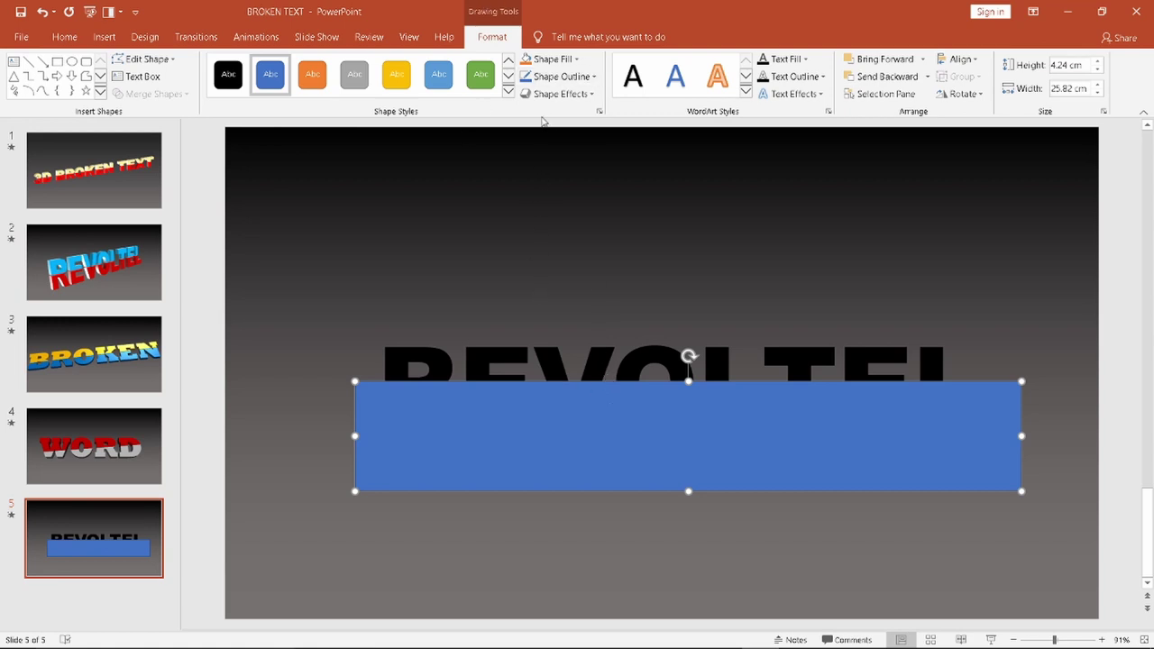
pyautogui.rightClick(647, 406)
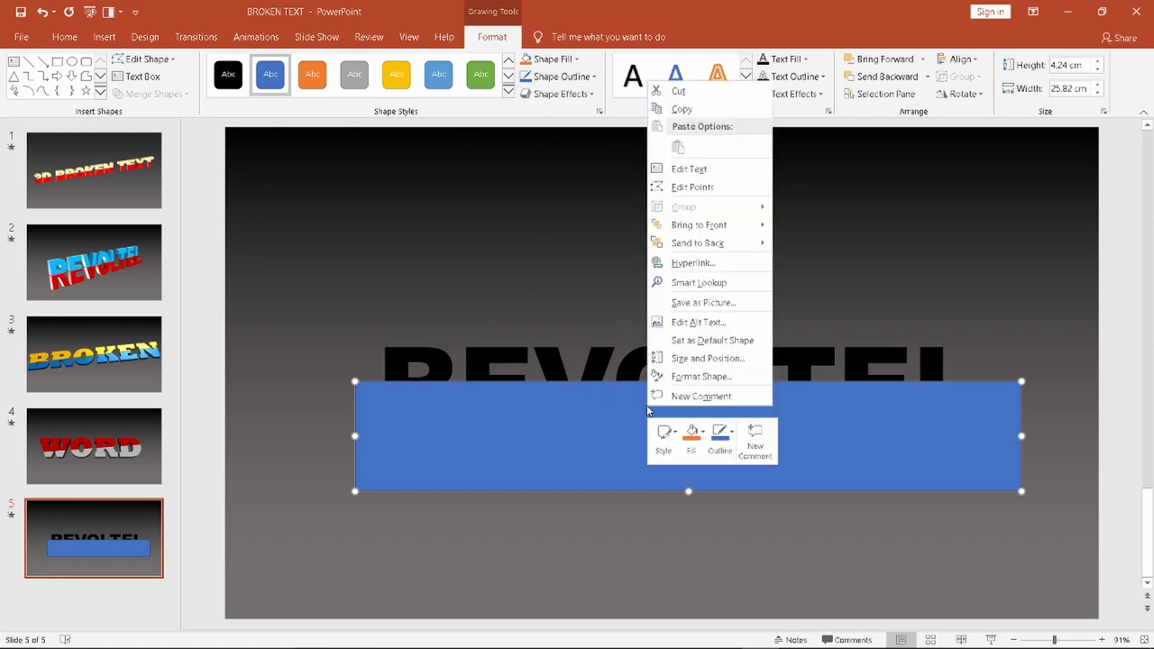
pyautogui.click(721, 243)
pyautogui.click(346, 323)
# Step: Select the letters and rectangle together and fragment them
pyautogui.moveTo(276, 243); pyautogui.dragTo(1044, 541)
pyautogui.click(185, 97)
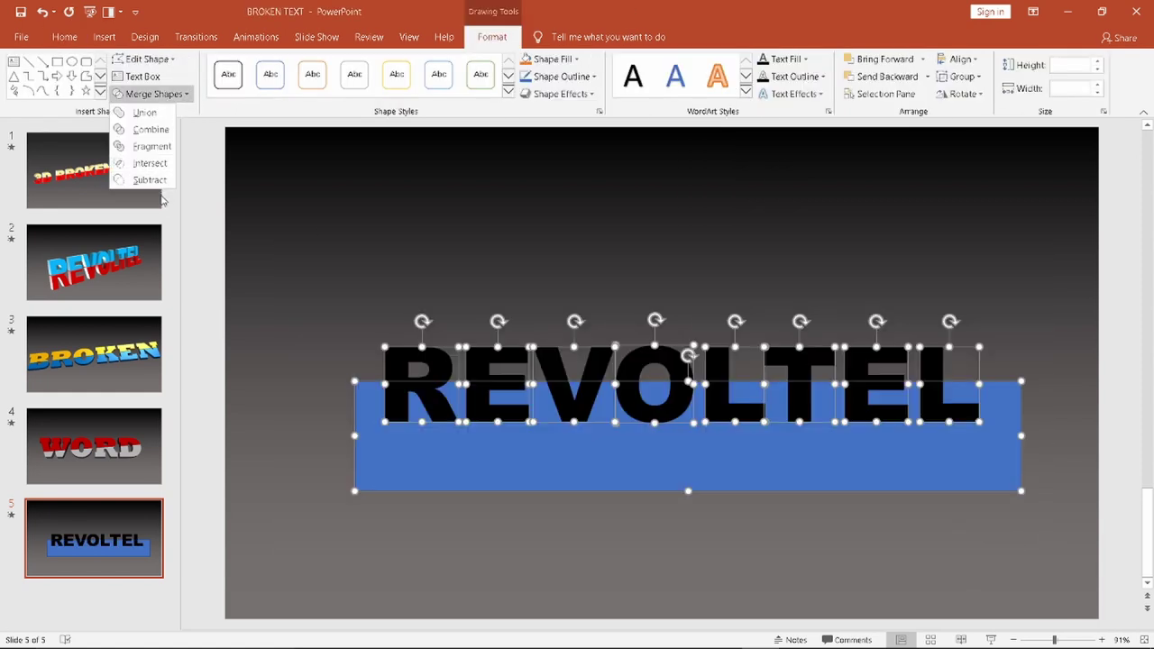
pyautogui.click(152, 146)
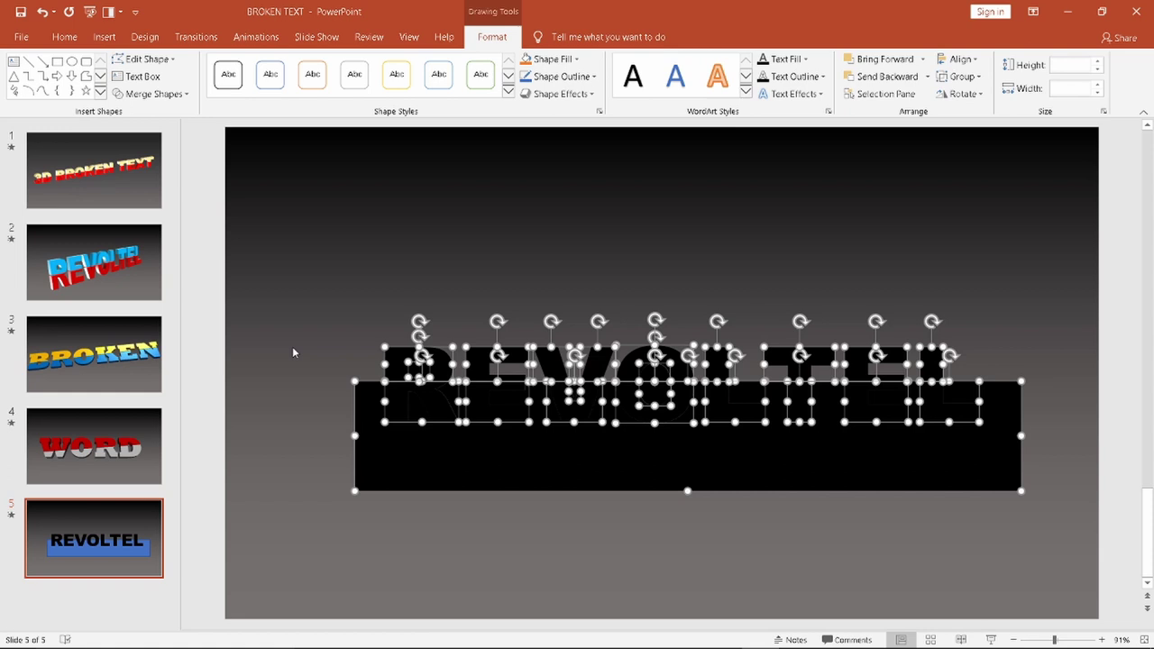
pyautogui.click(461, 502)
# Step: Delete the leftover rectangle fragment and deal with the stray pieces inside the O and R
pyautogui.click(446, 447)
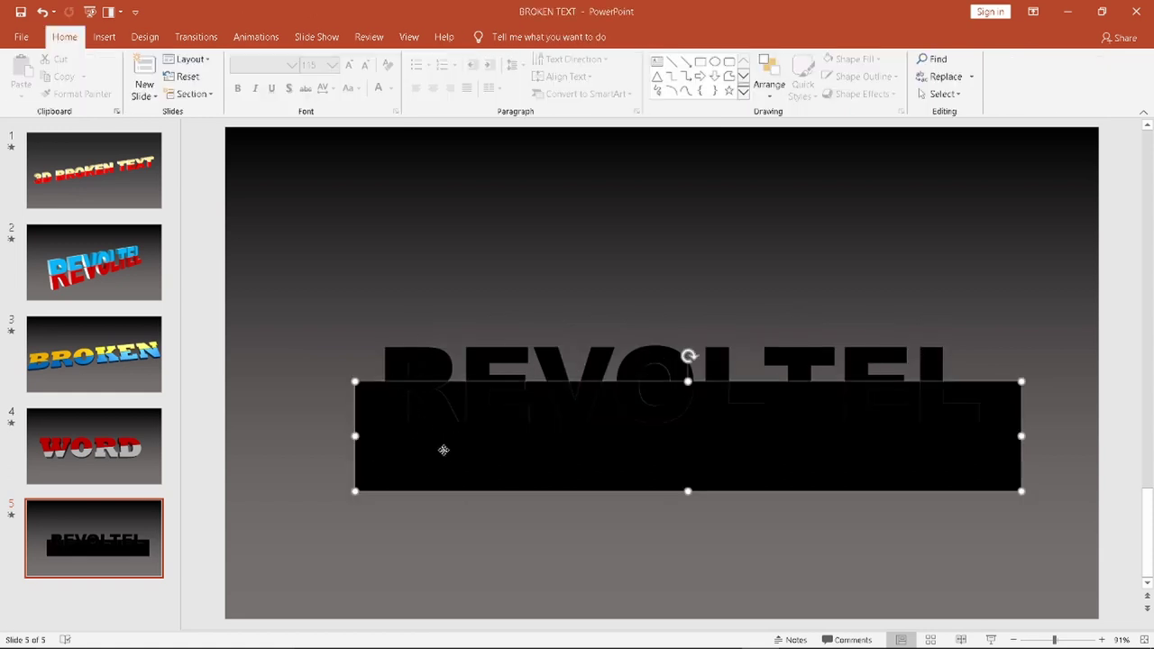
pyautogui.press('Delete')
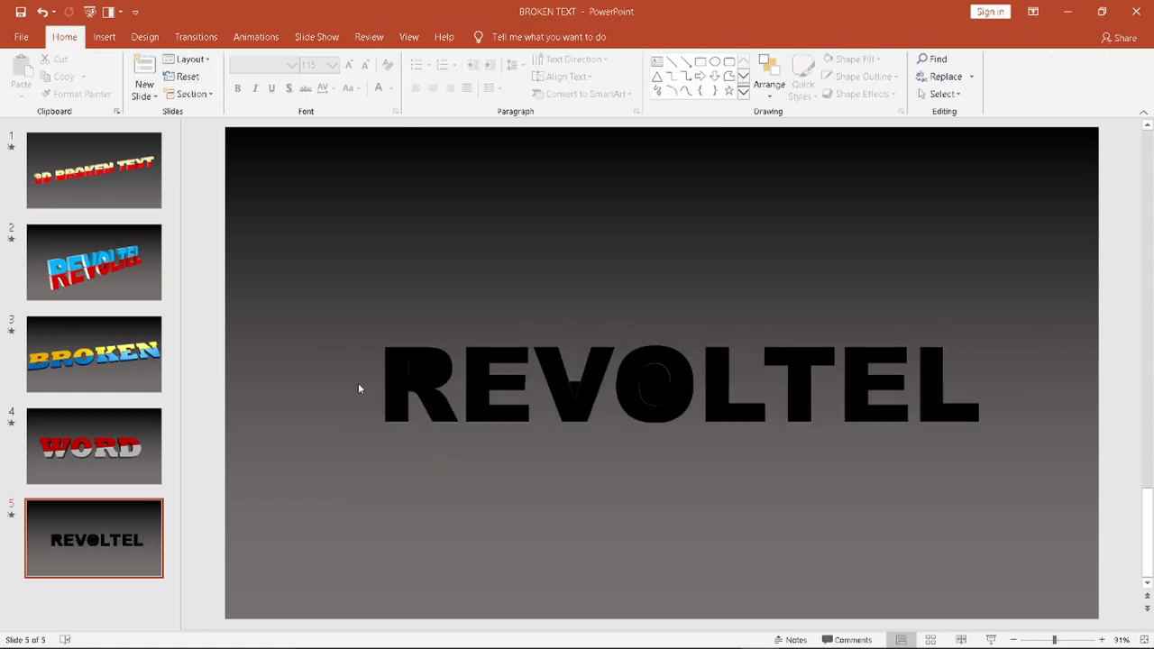
pyautogui.moveTo(410, 368); pyautogui.dragTo(658, 385)
pyautogui.moveTo(659, 380); pyautogui.dragTo(662, 373)
pyautogui.hotkey('ctrl', 'z')
pyautogui.click(654, 394)
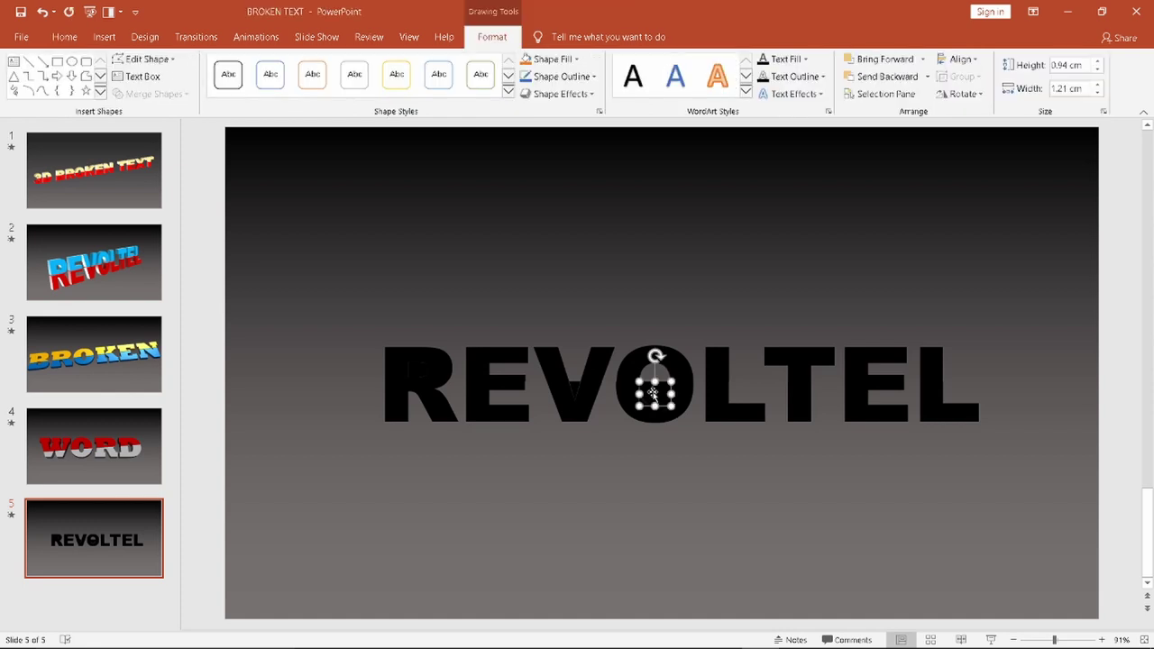
pyautogui.press('Escape')
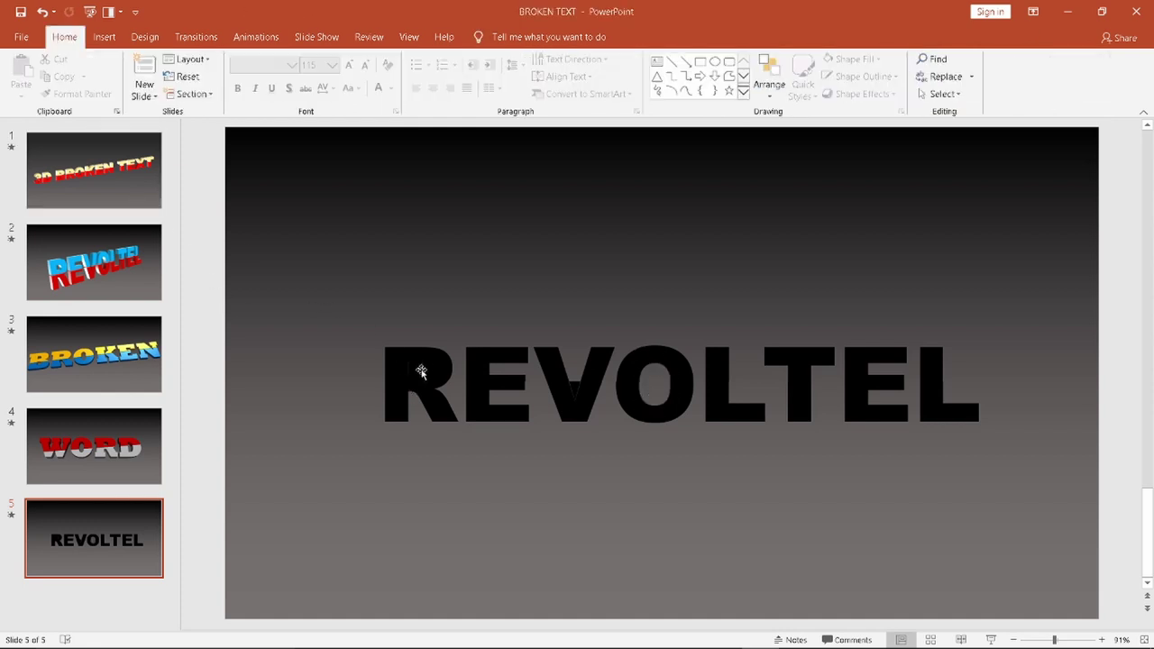
pyautogui.click(421, 371)
pyautogui.press('Escape')
# Step: Select the R, E, V, O, L, T, E, L pieces and nudge them down and back up
pyautogui.click(400, 408)
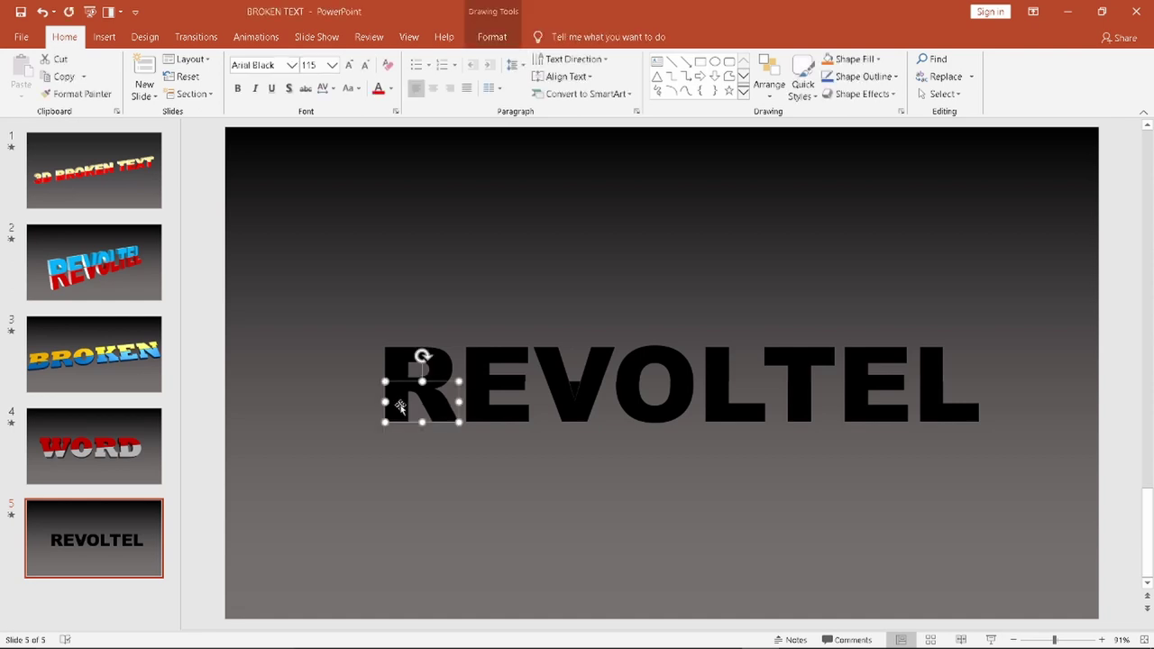
pyautogui.keyDown('shift'); pyautogui.click(487, 411); pyautogui.keyUp('shift')
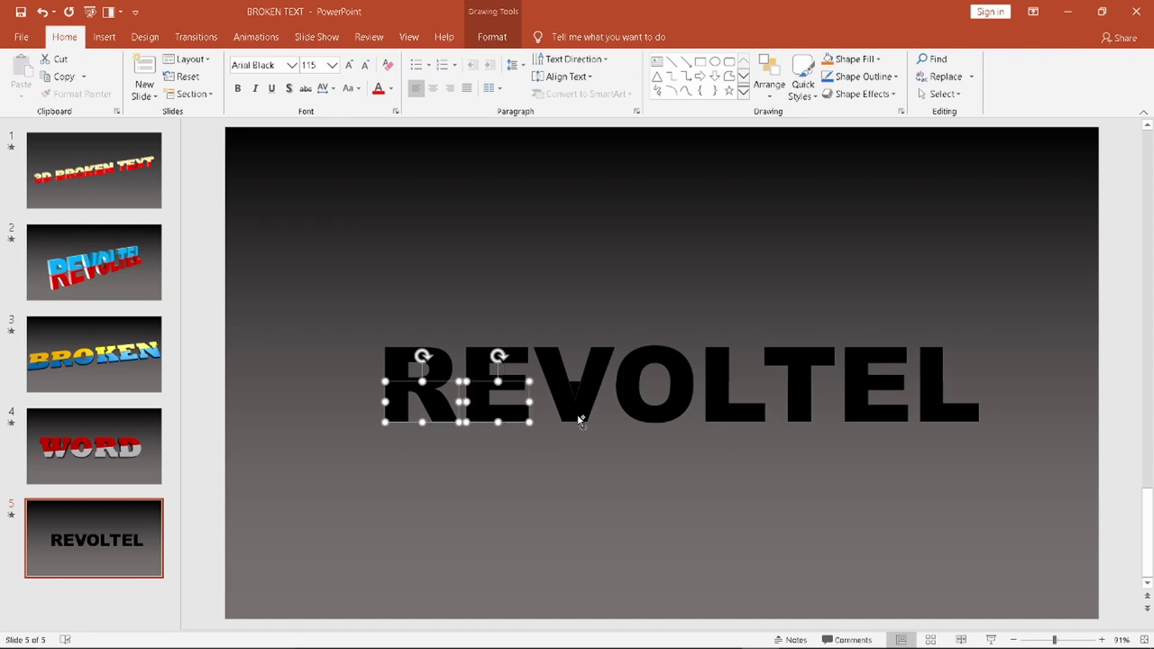
pyautogui.keyDown('shift'); pyautogui.click(580, 418); pyautogui.keyUp('shift')
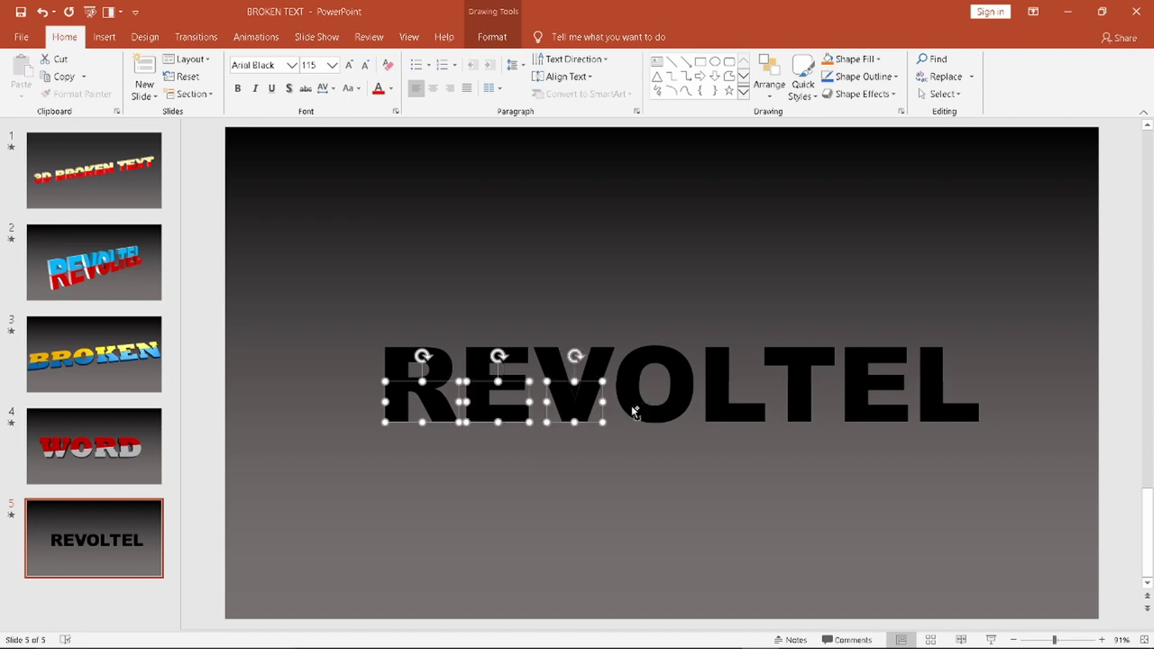
pyautogui.keyDown('shift'); pyautogui.click(633, 407); pyautogui.keyUp('shift')
pyautogui.keyDown('shift'); pyautogui.click(735, 417); pyautogui.keyUp('shift')
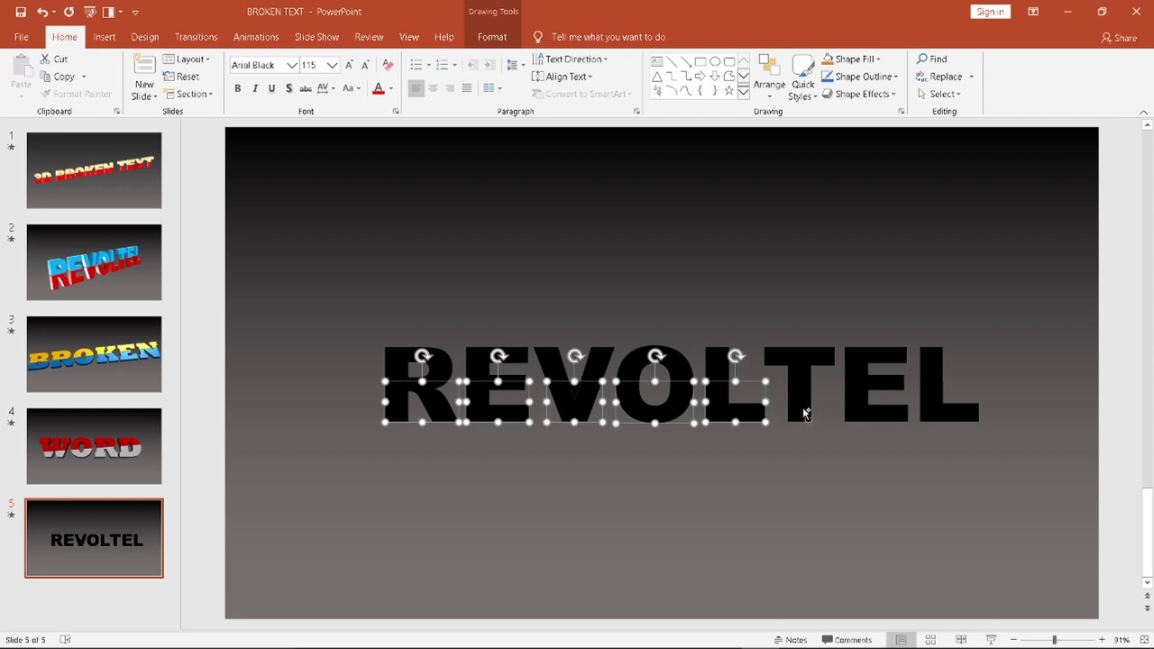
pyautogui.keyDown('shift'); pyautogui.click(808, 415); pyautogui.keyUp('shift')
pyautogui.keyDown('shift'); pyautogui.click(861, 415); pyautogui.keyUp('shift')
pyautogui.keyDown('shift'); pyautogui.click(946, 417); pyautogui.keyUp('shift')
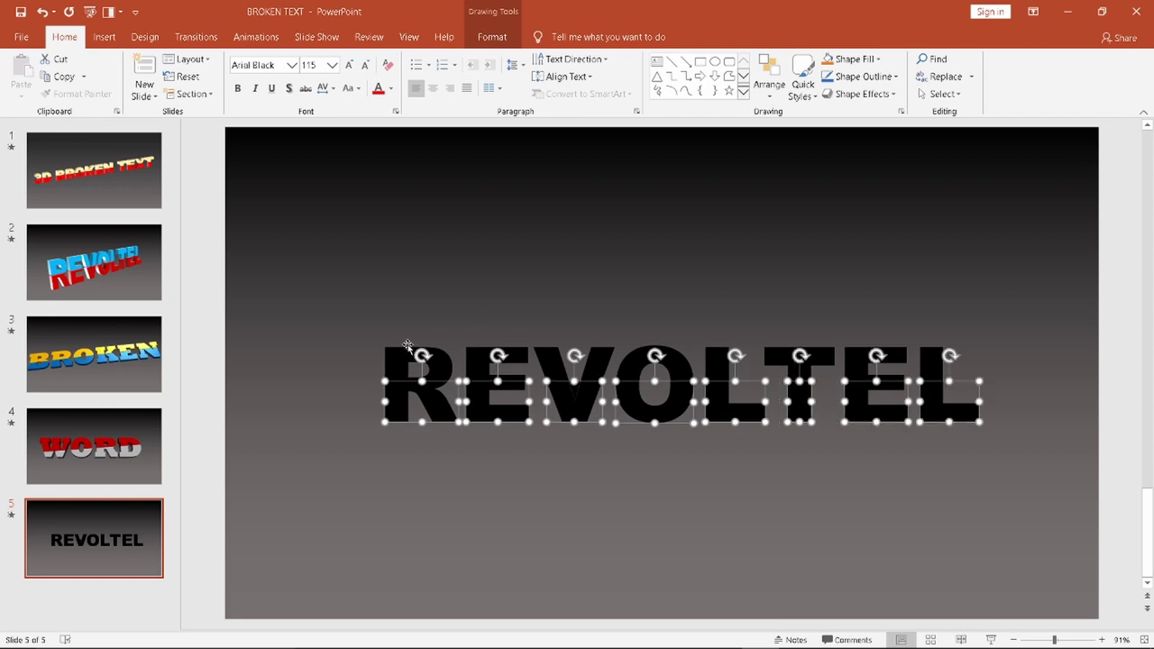
pyautogui.press('Down')
pyautogui.press('Down')
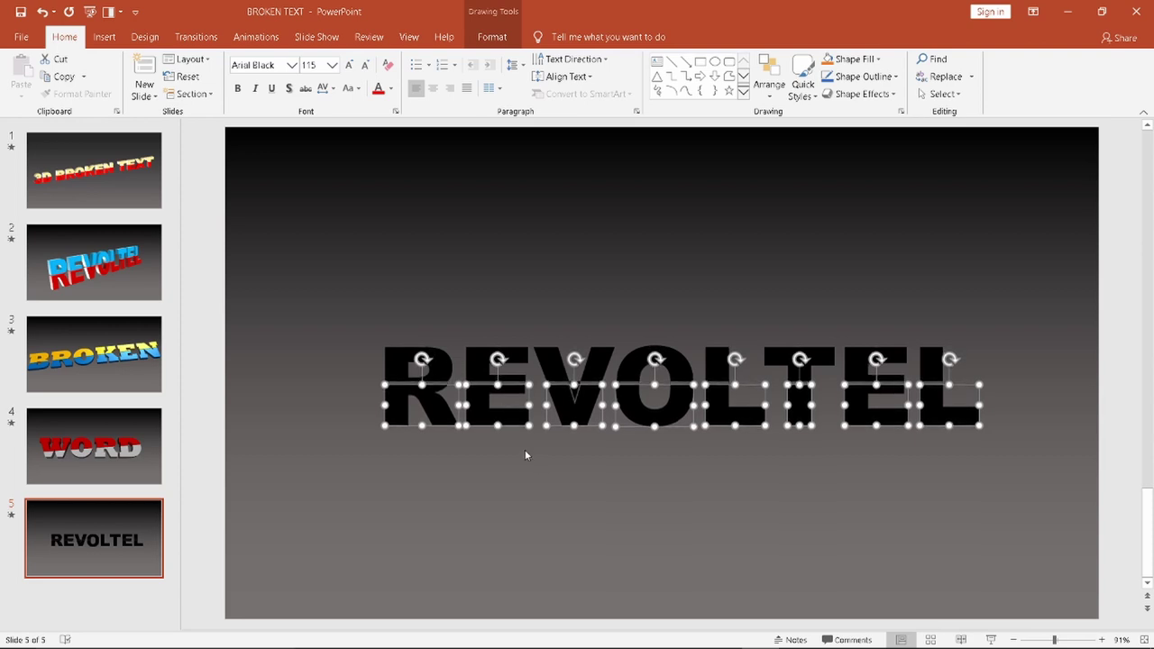
pyautogui.press('Up')
# Step: Marquee-select all the letter pieces and group them with Ctrl+G
pyautogui.click(530, 495)
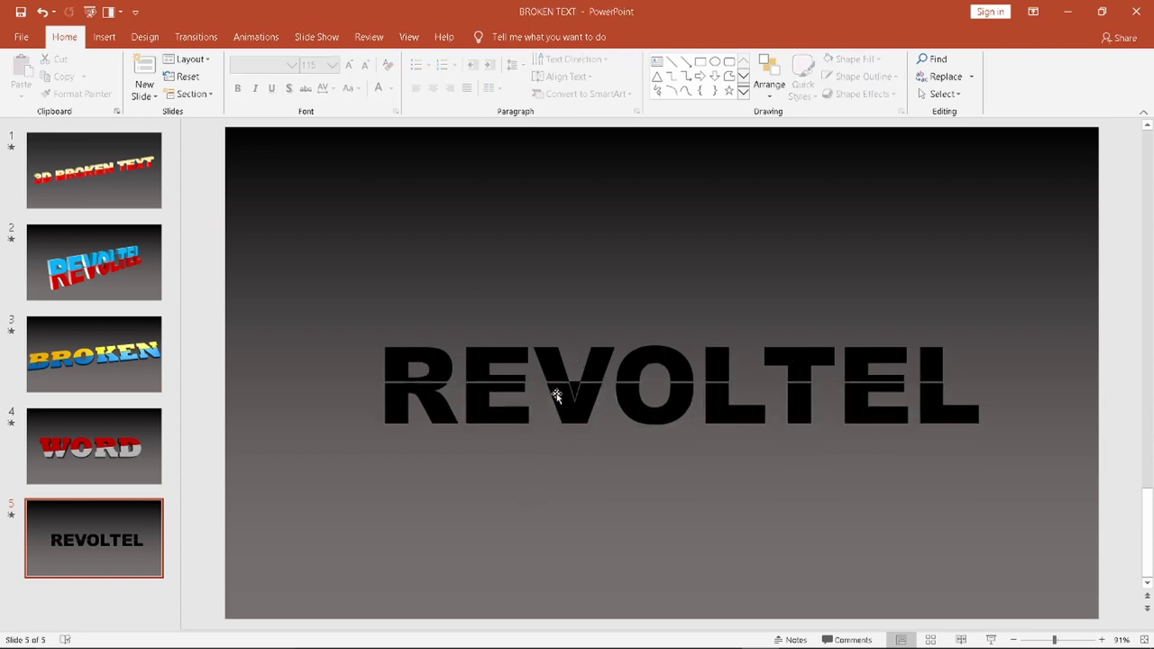
pyautogui.click(573, 392)
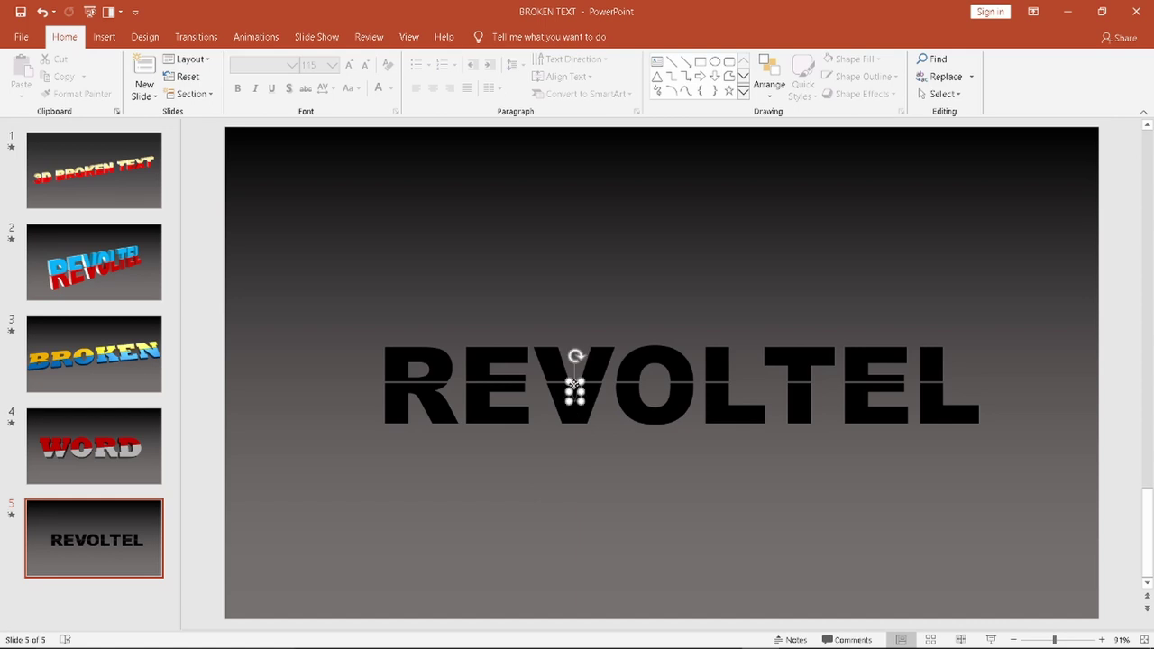
pyautogui.click(639, 531)
pyautogui.moveTo(297, 318); pyautogui.dragTo(1014, 482)
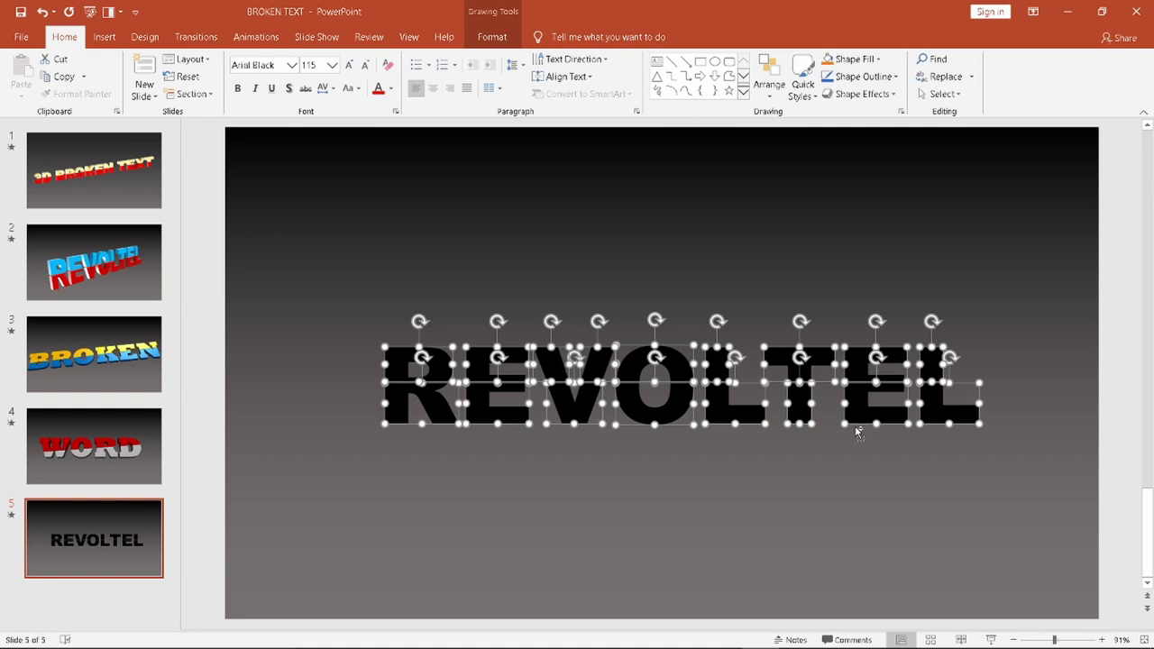
pyautogui.hotkey('ctrl', 'g')
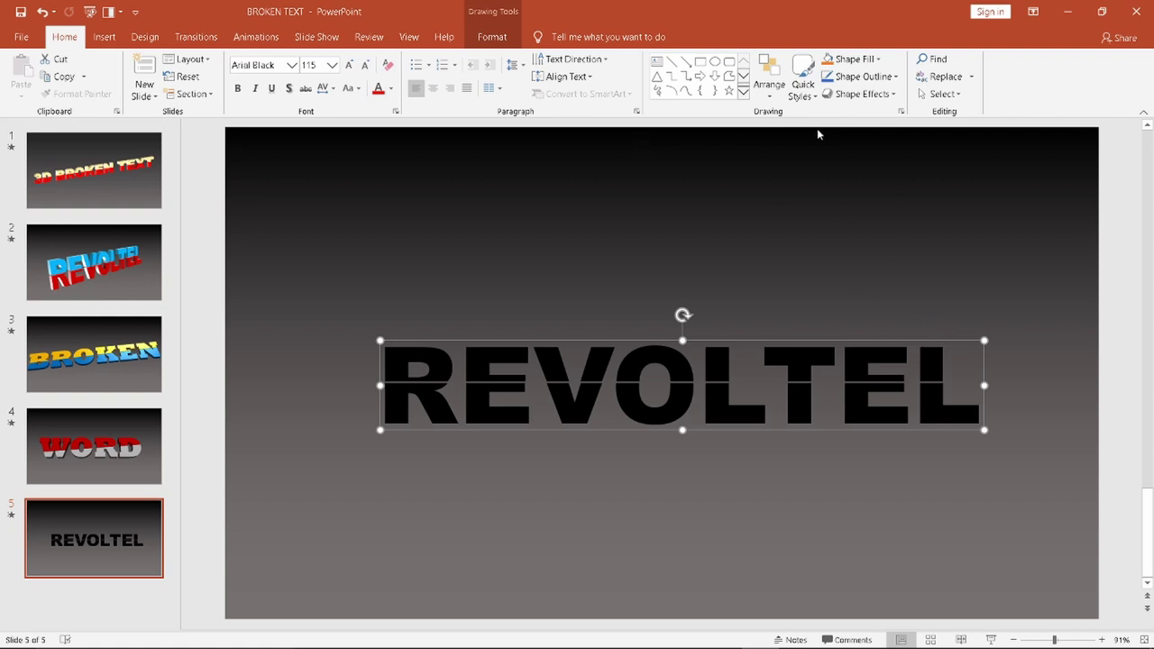
# Step: Apply the Perspective Contrasting Right 3-D rotation preset to the grouped REVOLTEL
pyautogui.click(491, 37)
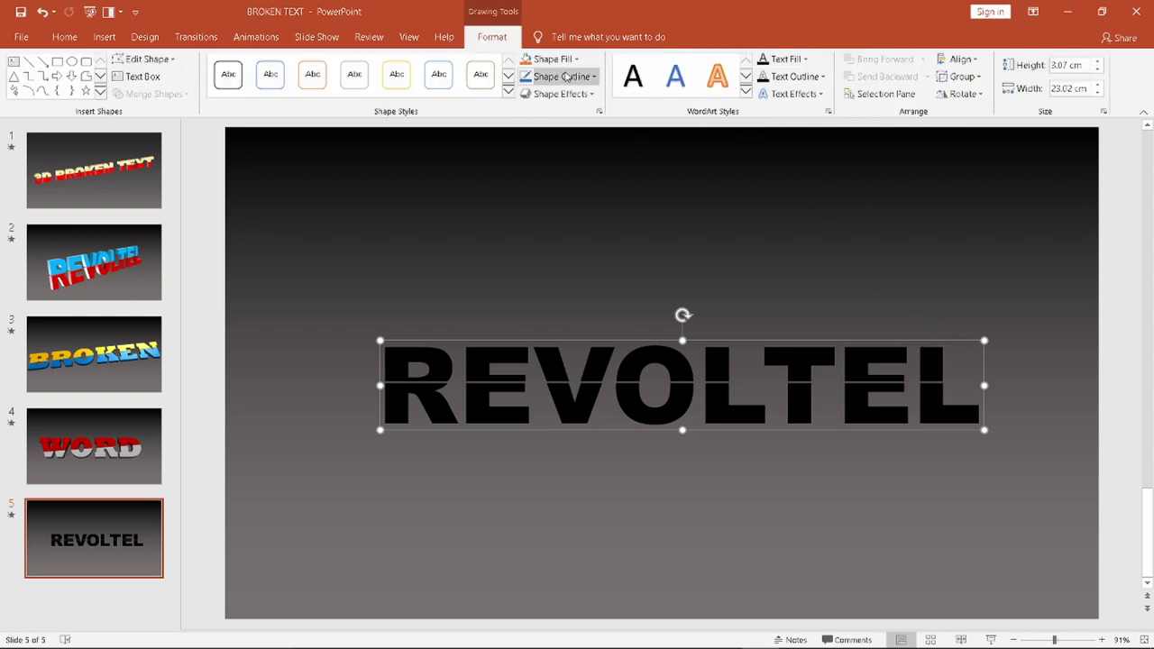
pyautogui.click(598, 113)
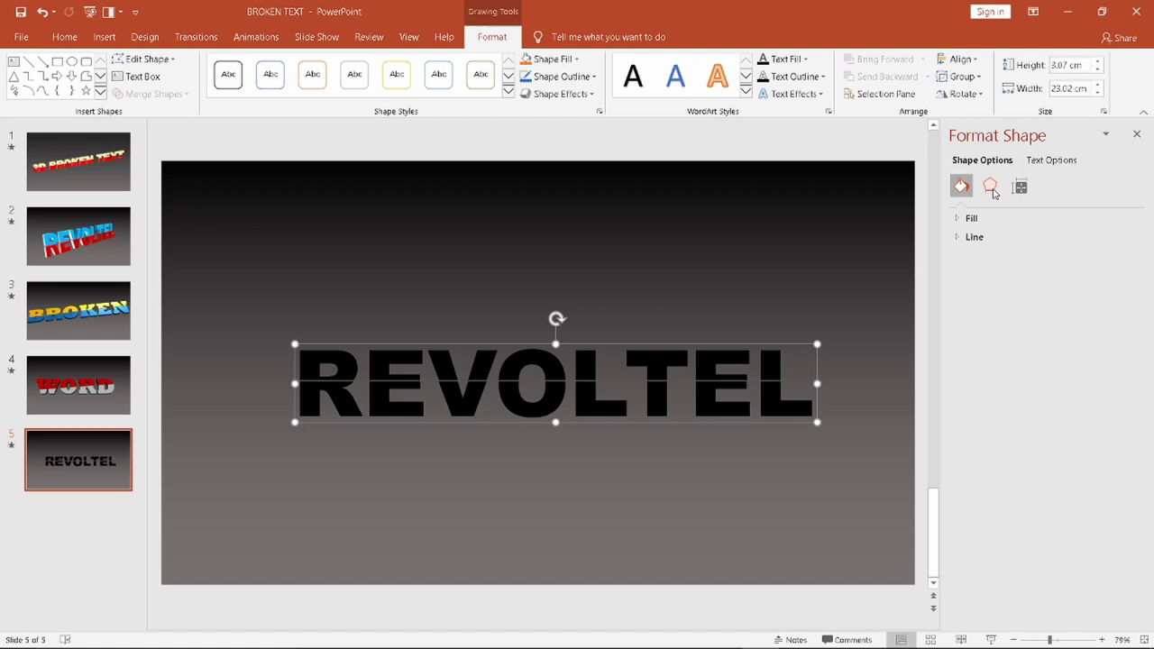
pyautogui.click(991, 186)
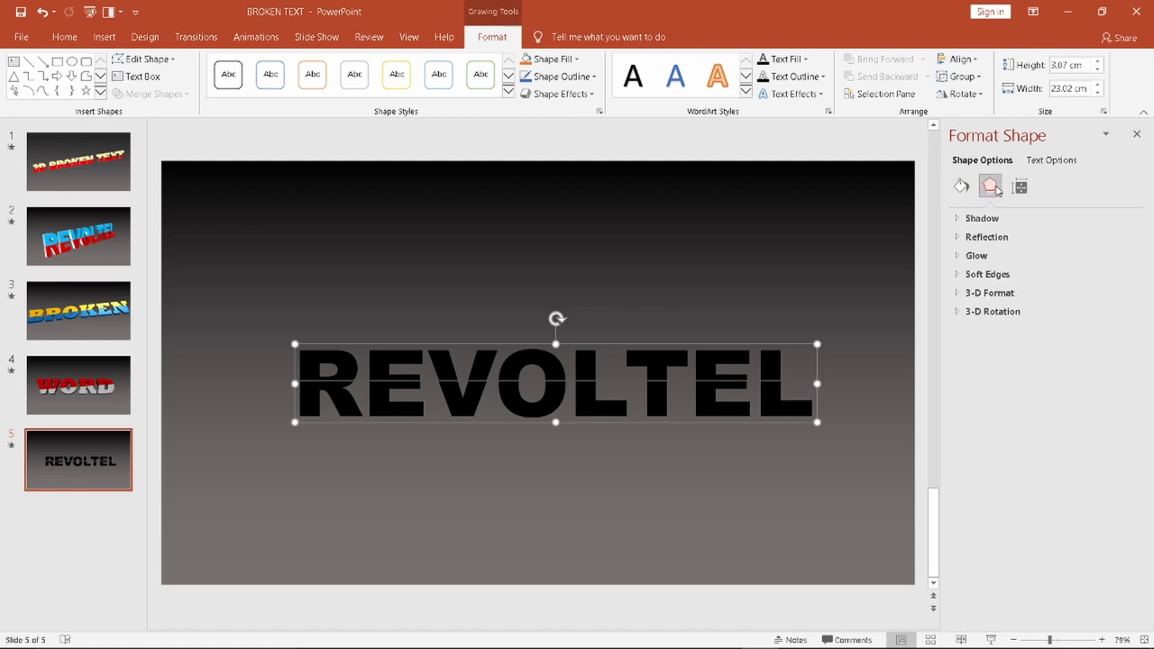
pyautogui.click(1003, 312)
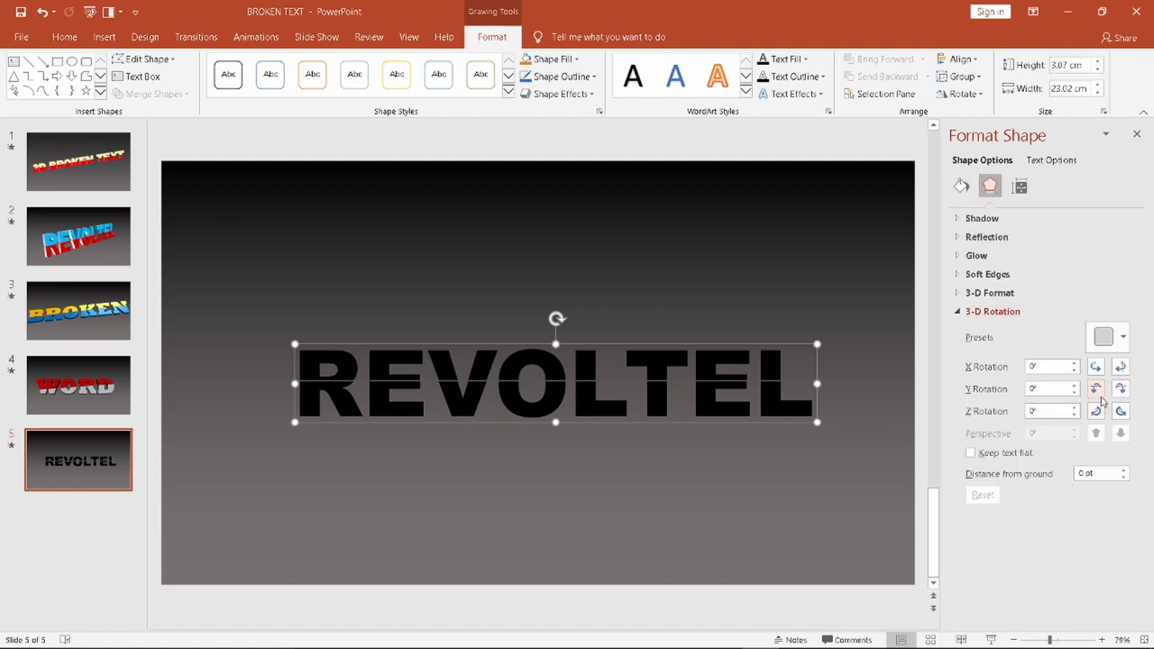
pyautogui.click(1122, 337)
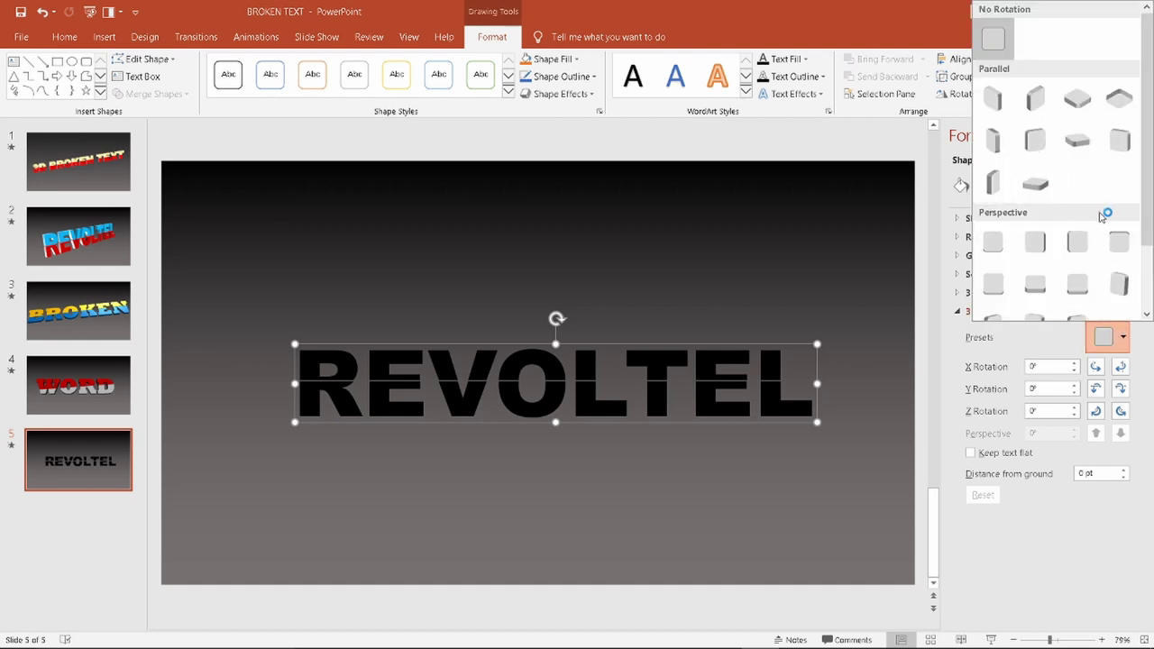
pyautogui.scroll(-2, 1069, 236)
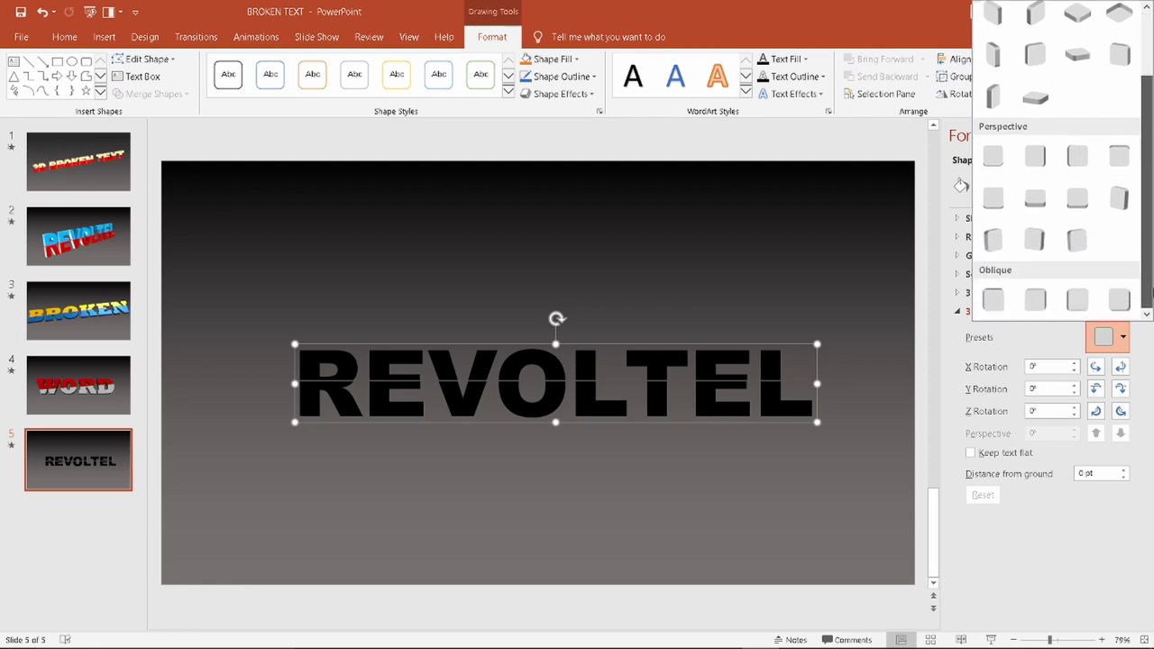
pyautogui.click(1001, 242)
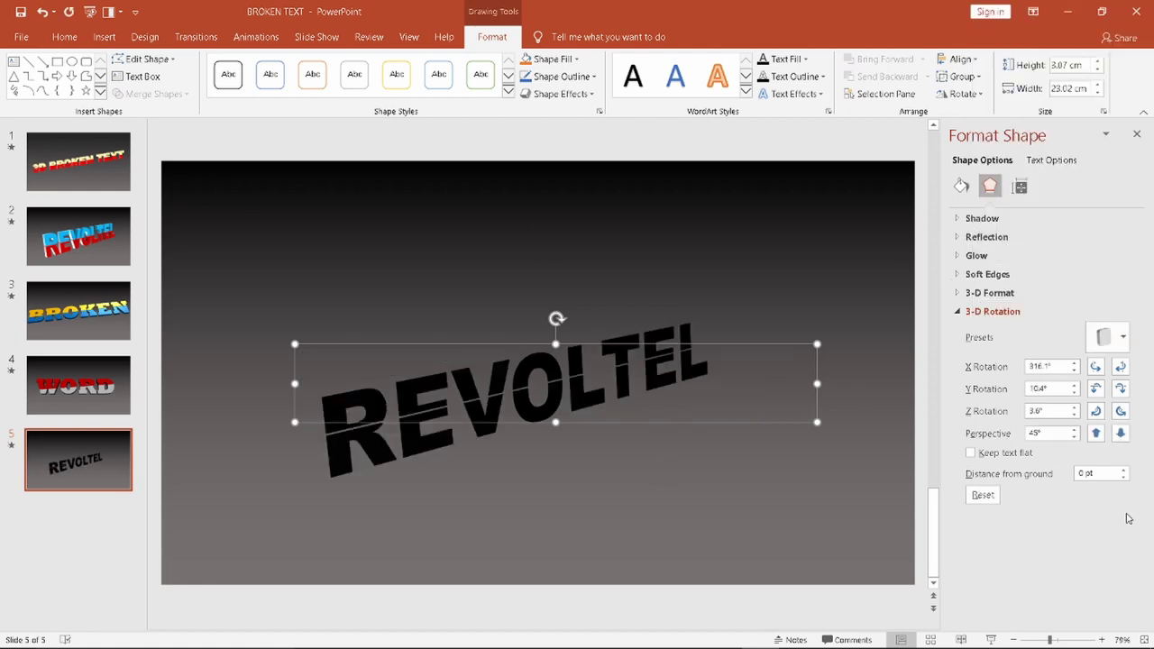
# Step: Set the 3-D depth to 20 pt and apply the Metal material
pyautogui.click(958, 297)
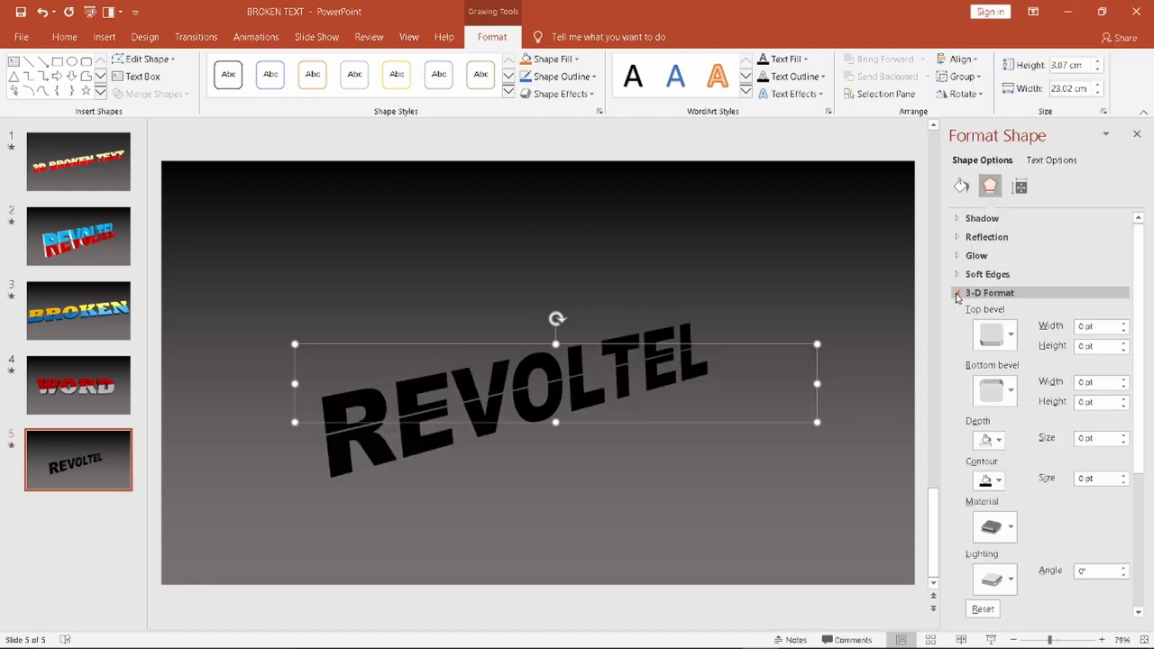
pyautogui.click(1097, 439)
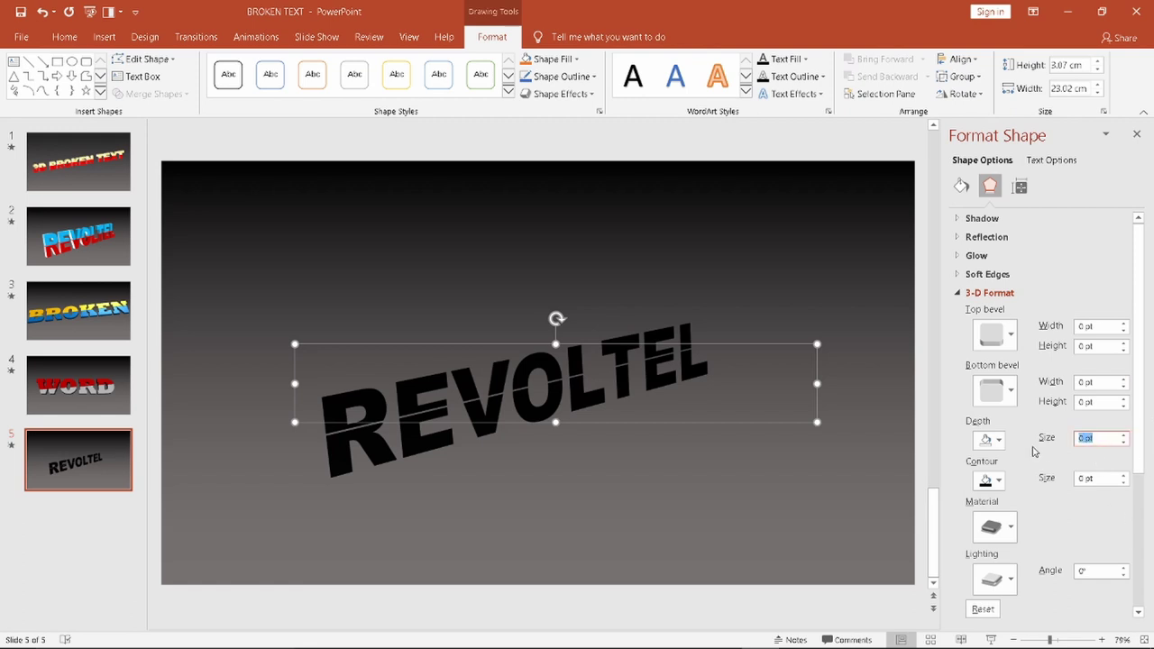
pyautogui.write('20')
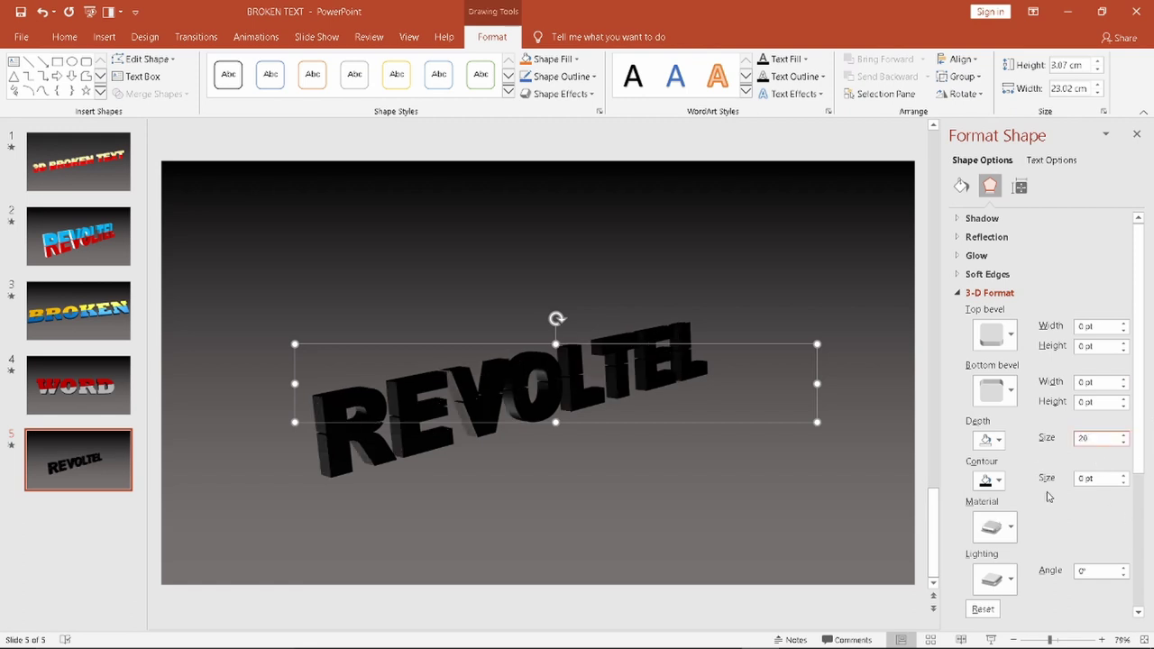
pyautogui.click(999, 534)
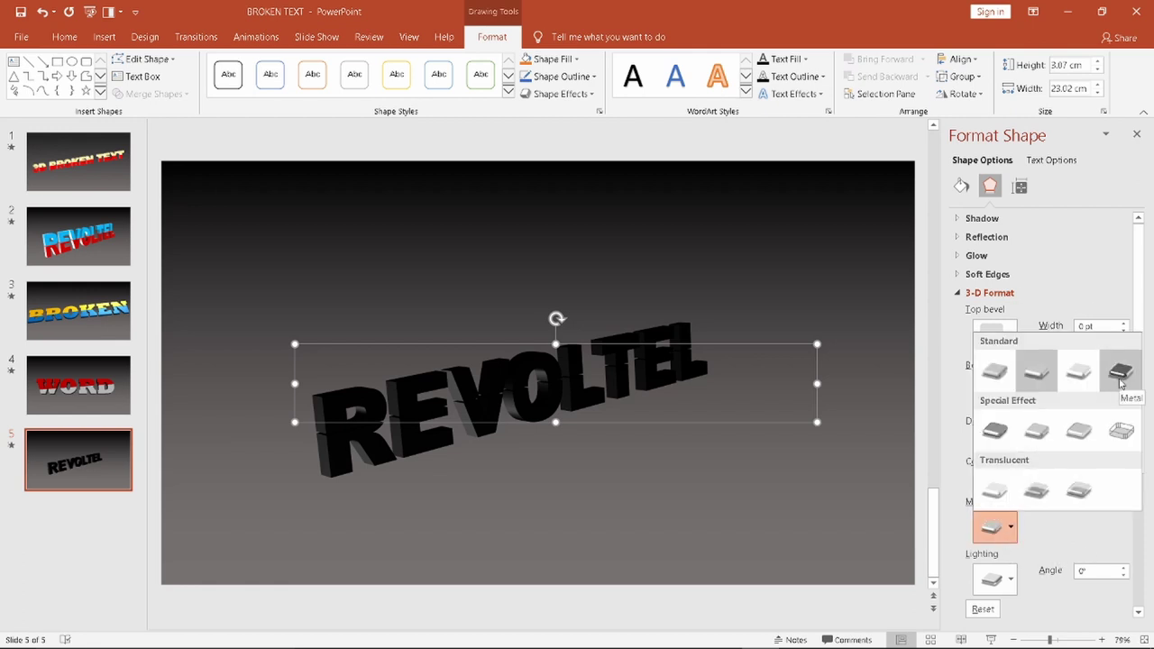
pyautogui.click(992, 433)
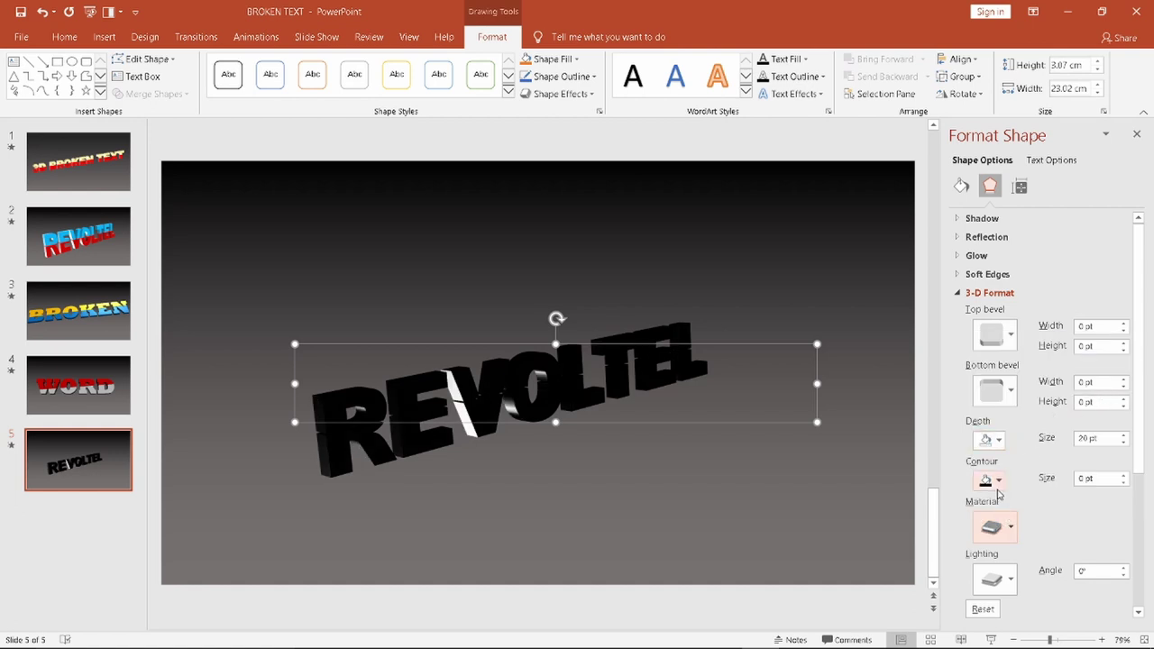
pyautogui.click(1010, 531)
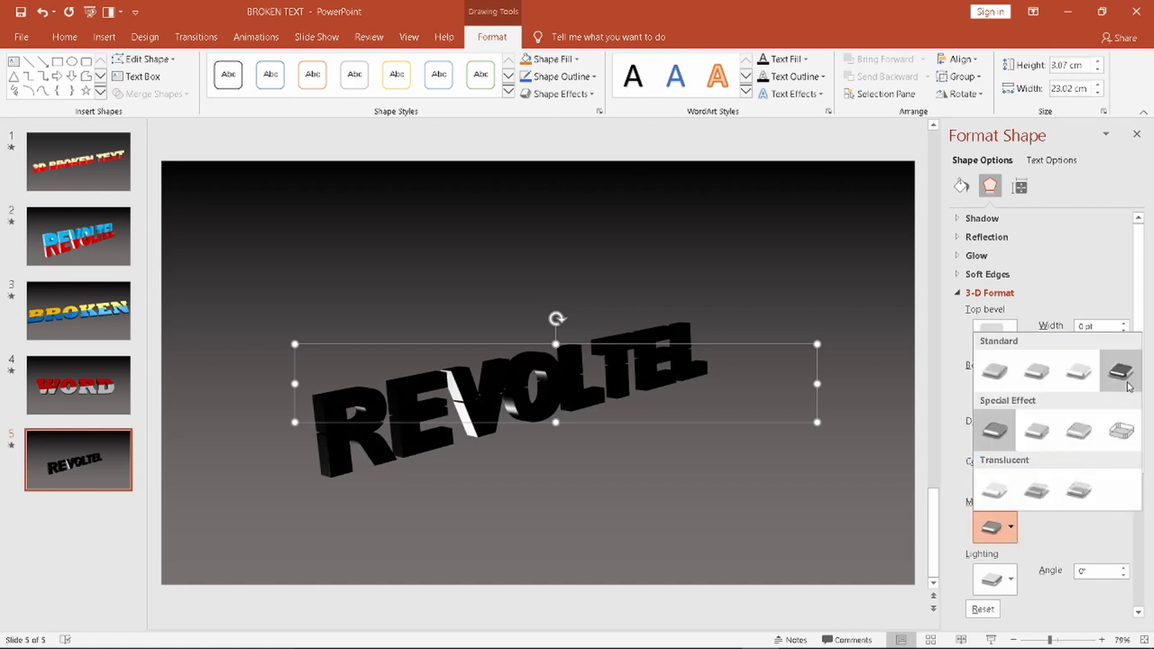
pyautogui.click(1119, 373)
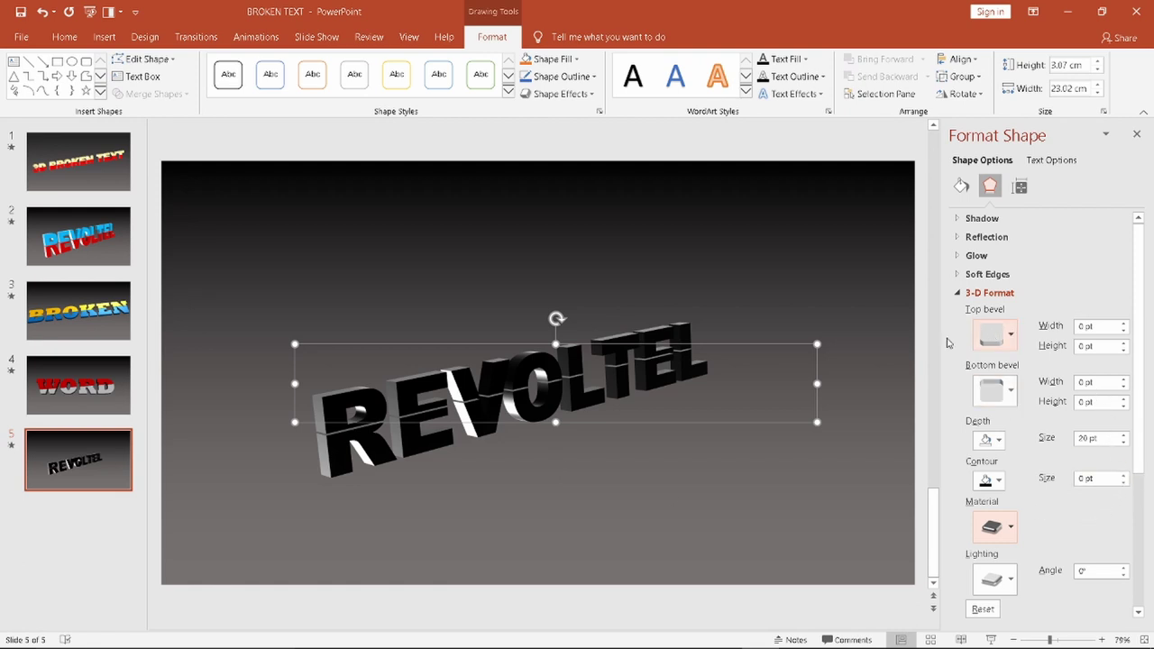
pyautogui.click(958, 219)
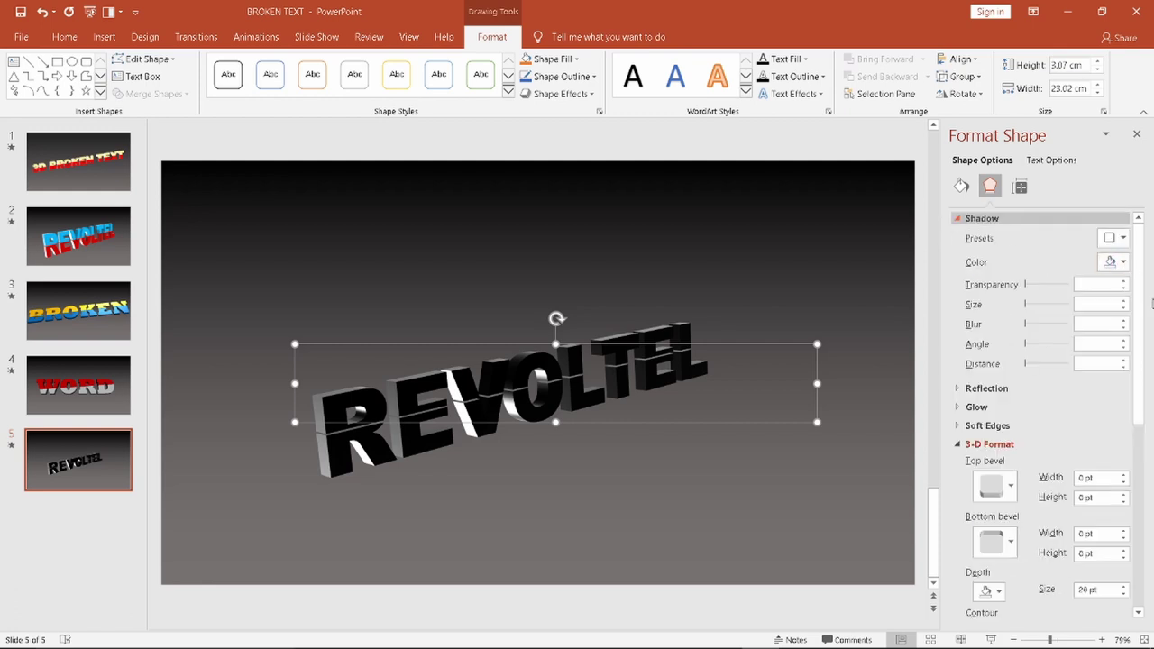
# Step: Give REVOLTEL a 60% transparent top-left offset shadow enlarged to 102% size
pyautogui.click(1122, 239)
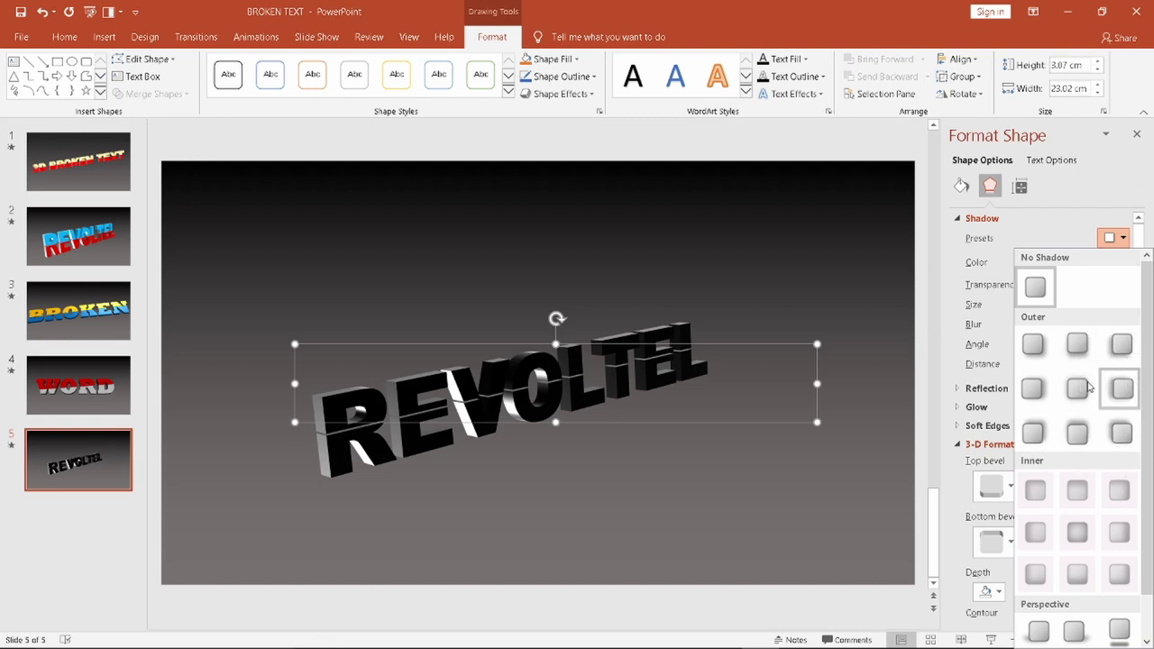
pyautogui.click(1116, 435)
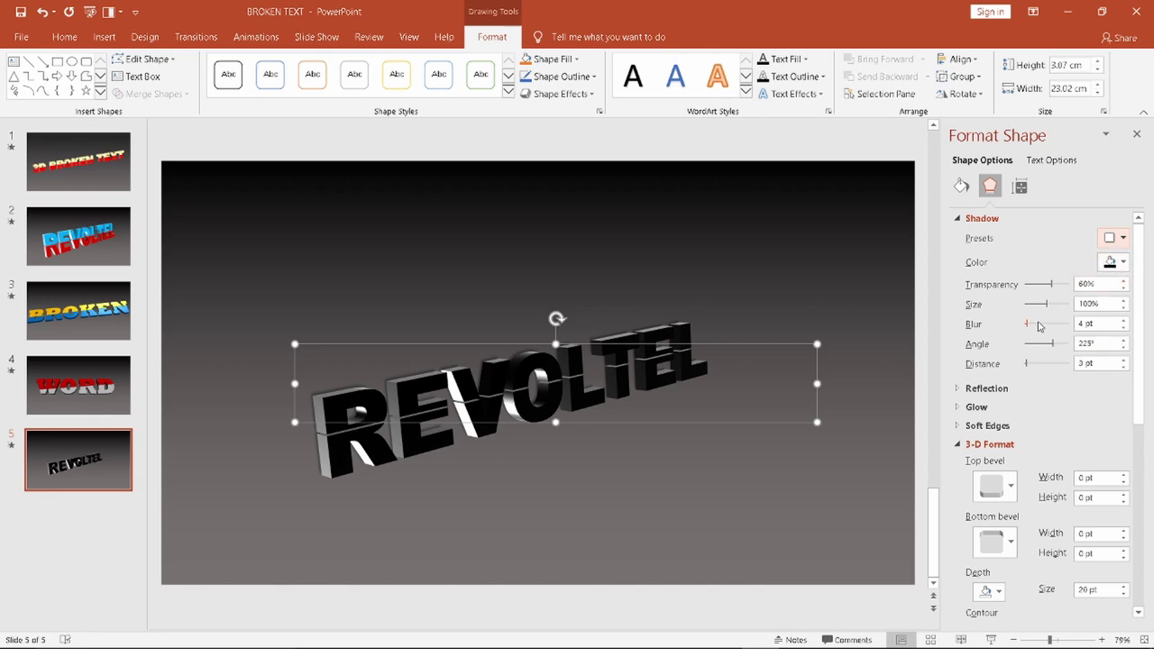
pyautogui.click(1124, 307)
pyautogui.click(1124, 307)
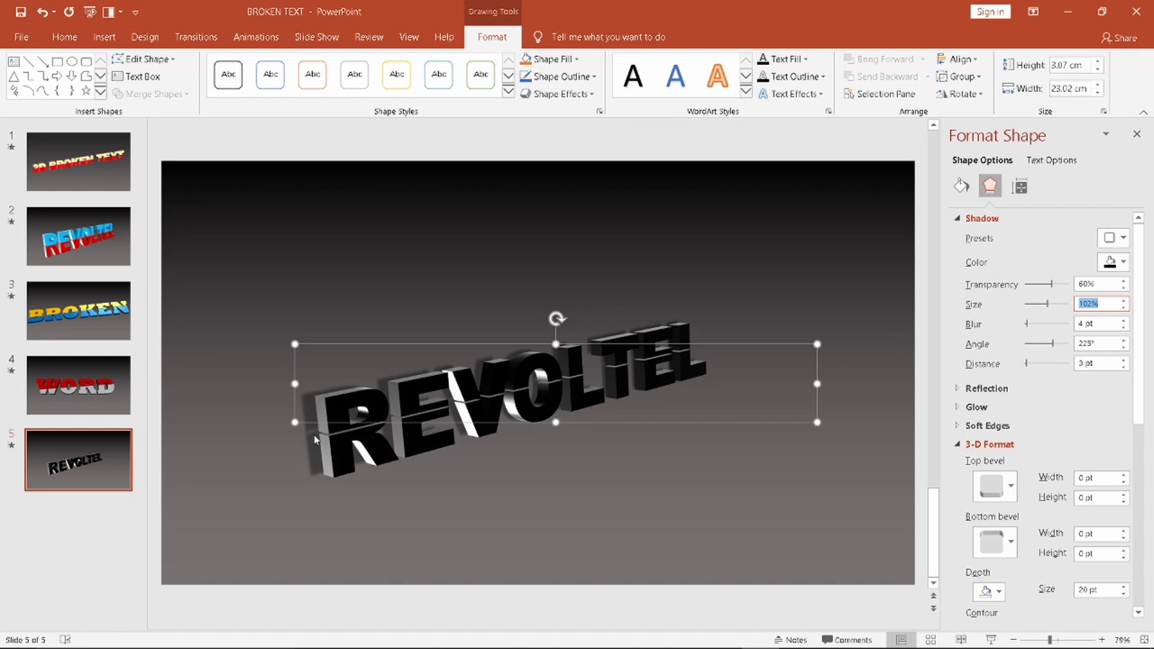
pyautogui.click(517, 481)
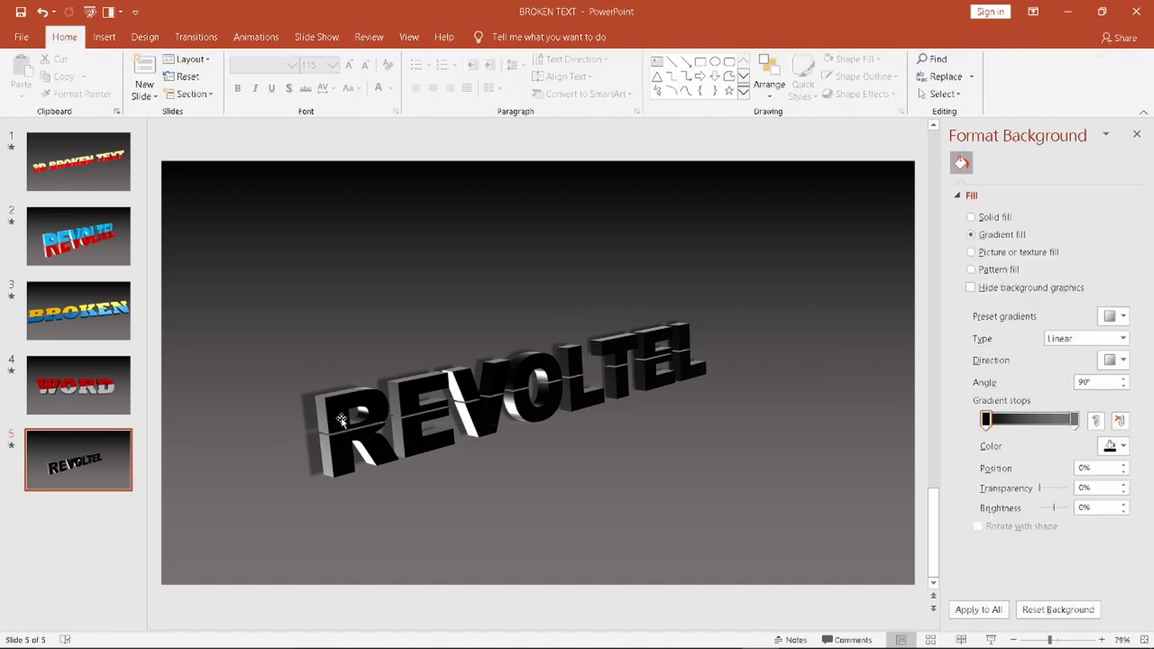
# Step: Nudge the 3-D REVOLTEL text box up and to the right, then switch it to solid fill
pyautogui.click(380, 384)
pyautogui.moveTo(380, 384); pyautogui.dragTo(419, 352)
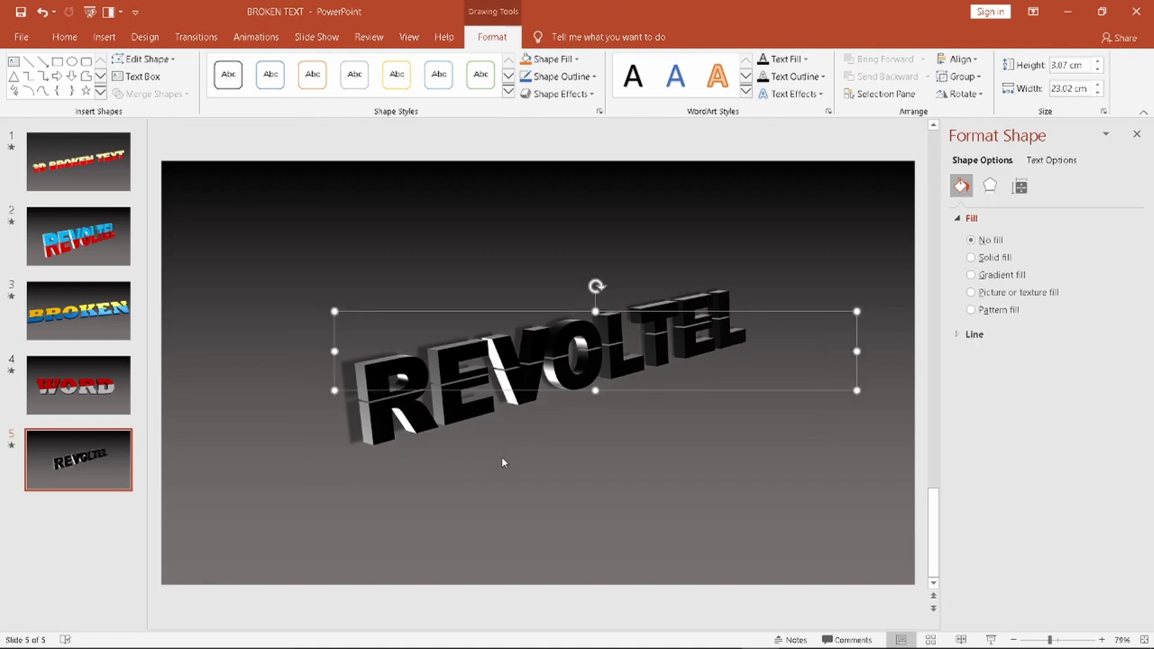
pyautogui.click(247, 252)
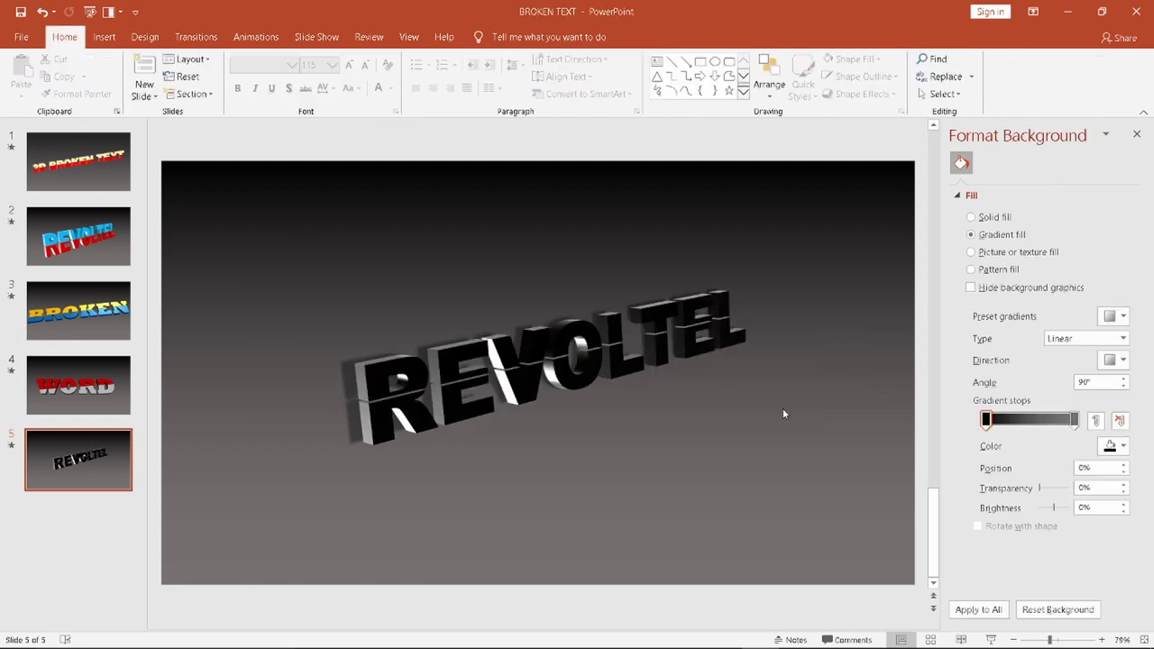
pyautogui.click(372, 375)
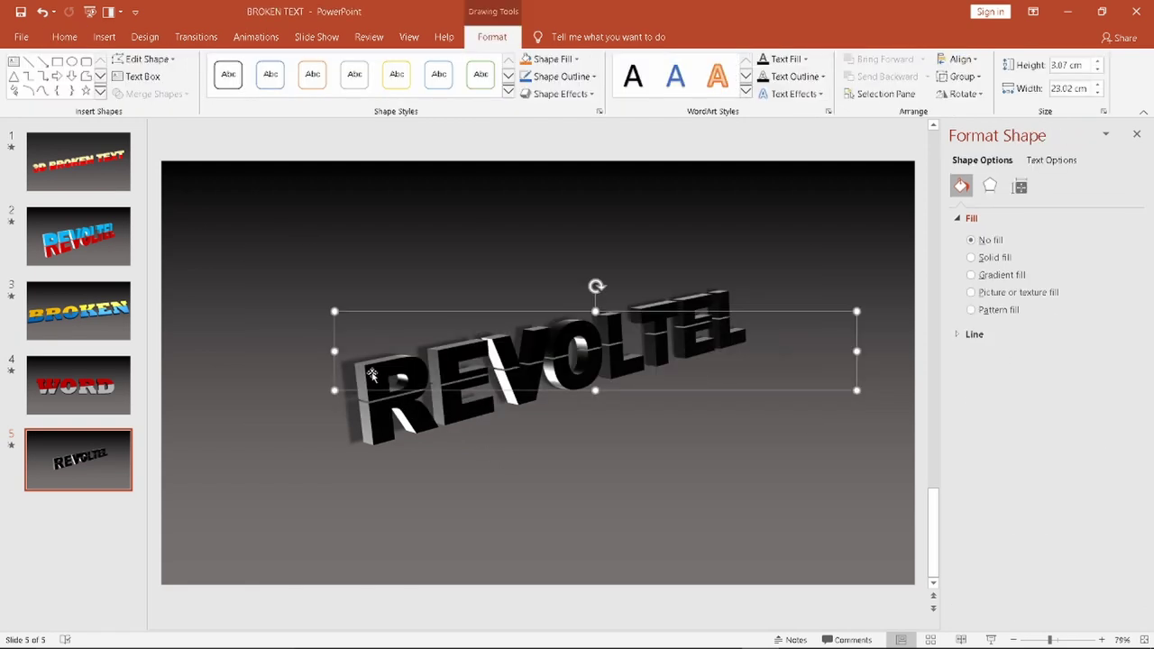
pyautogui.click(373, 372)
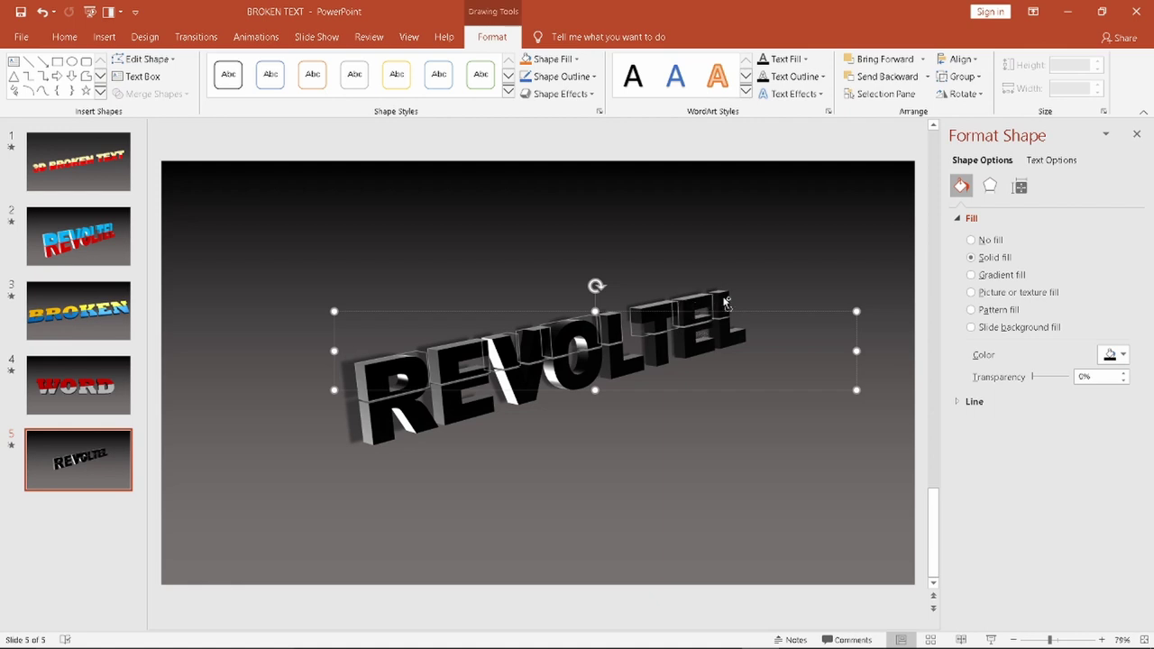
# Step: Fill the upper pieces of the REVOLTEL letters with Dark Red
pyautogui.click(575, 65)
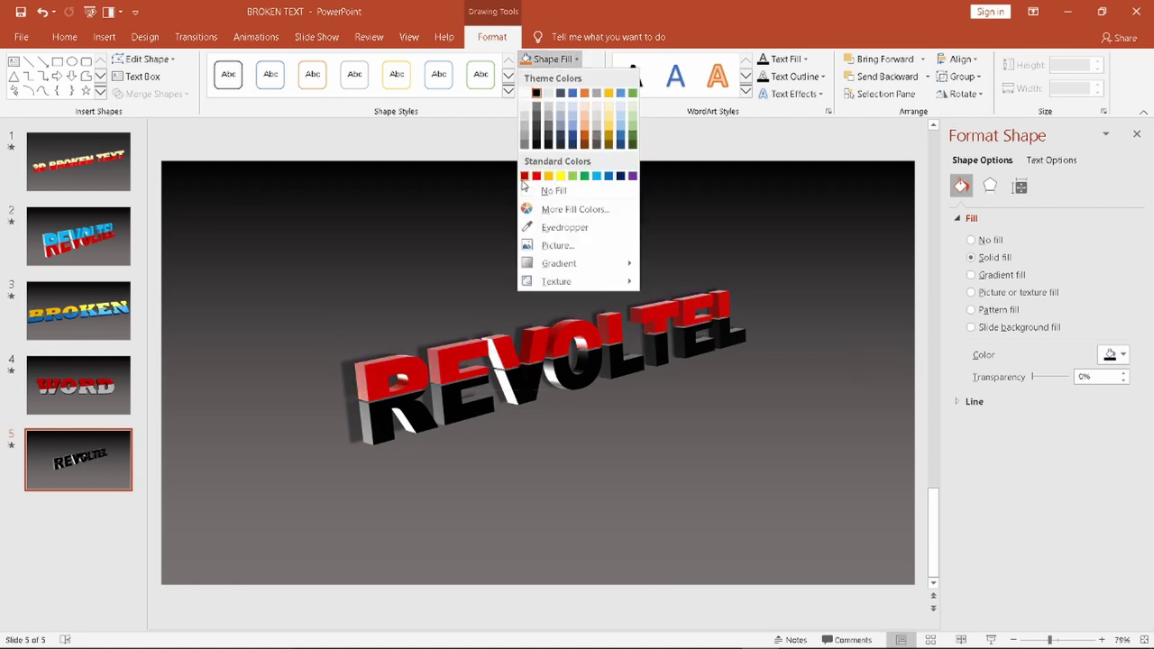
pyautogui.click(524, 177)
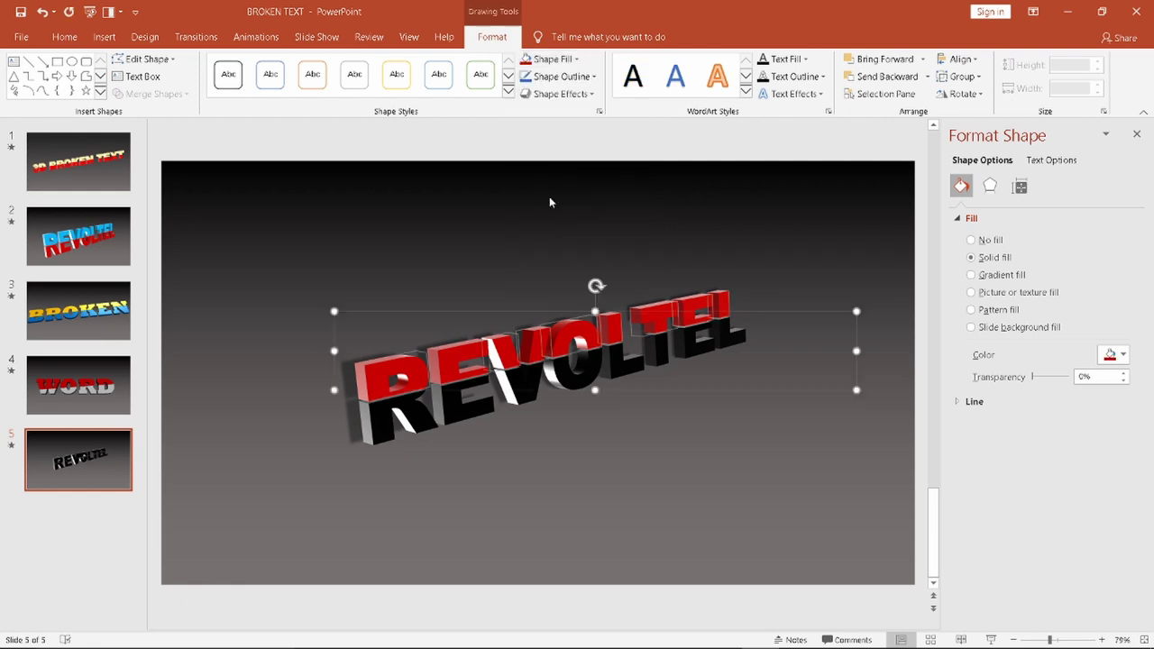
pyautogui.click(505, 466)
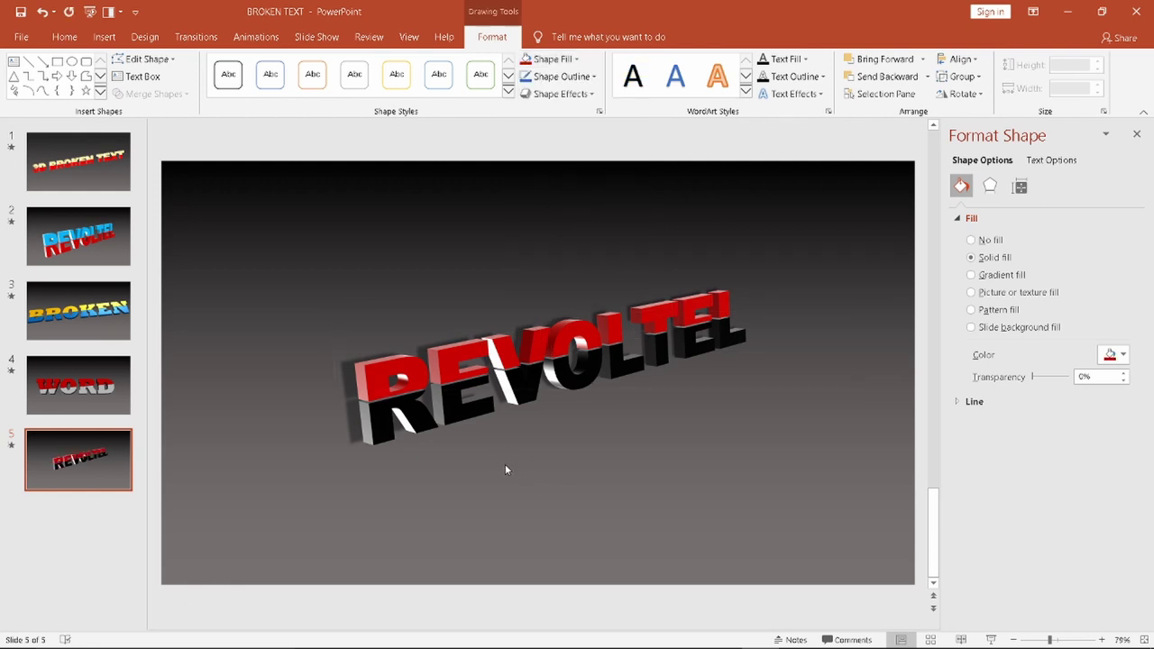
pyautogui.click(388, 431)
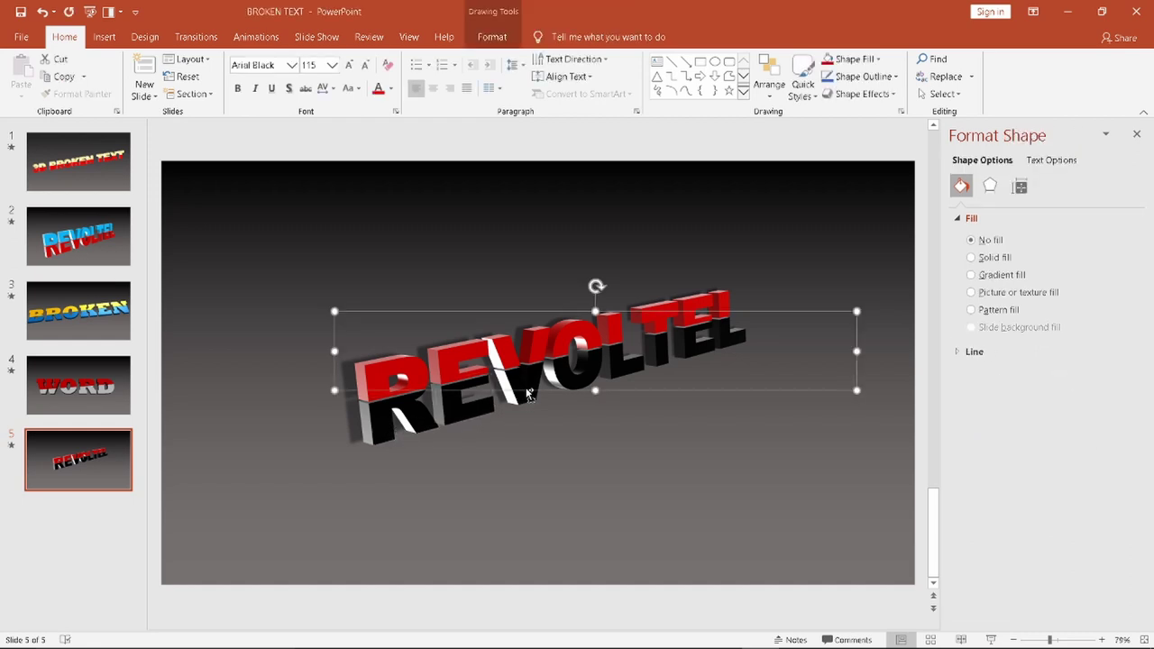
# Step: Recolour the black lower pieces of OLTEL and REV yellow
pyautogui.click(577, 372)
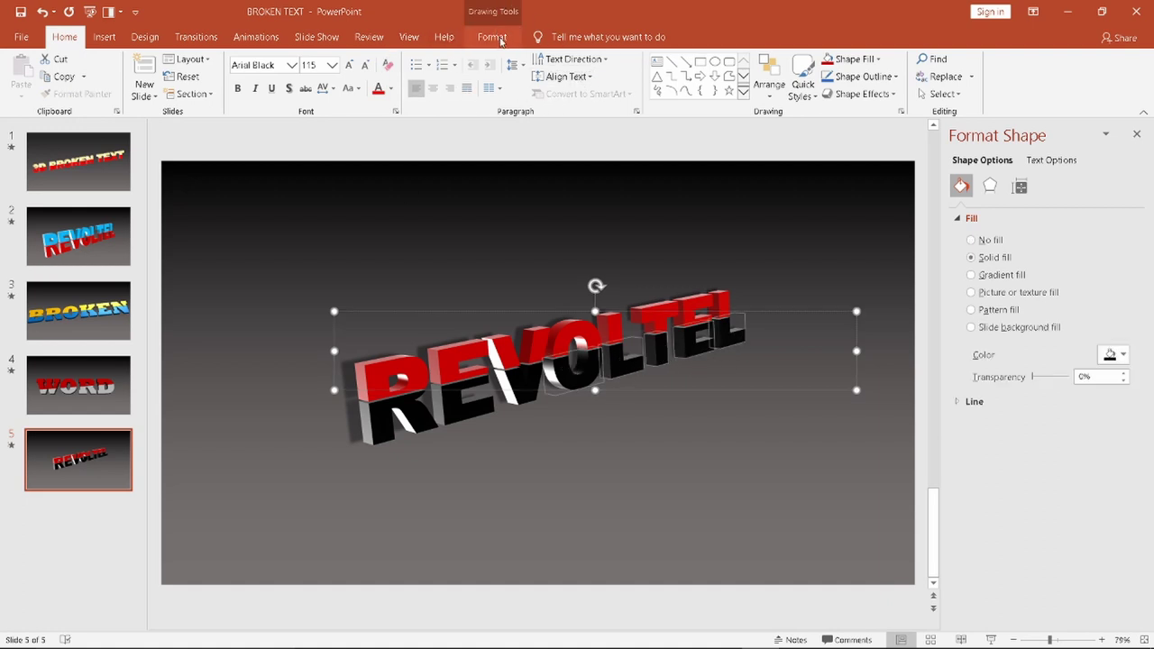
pyautogui.click(499, 38)
pyautogui.click(554, 58)
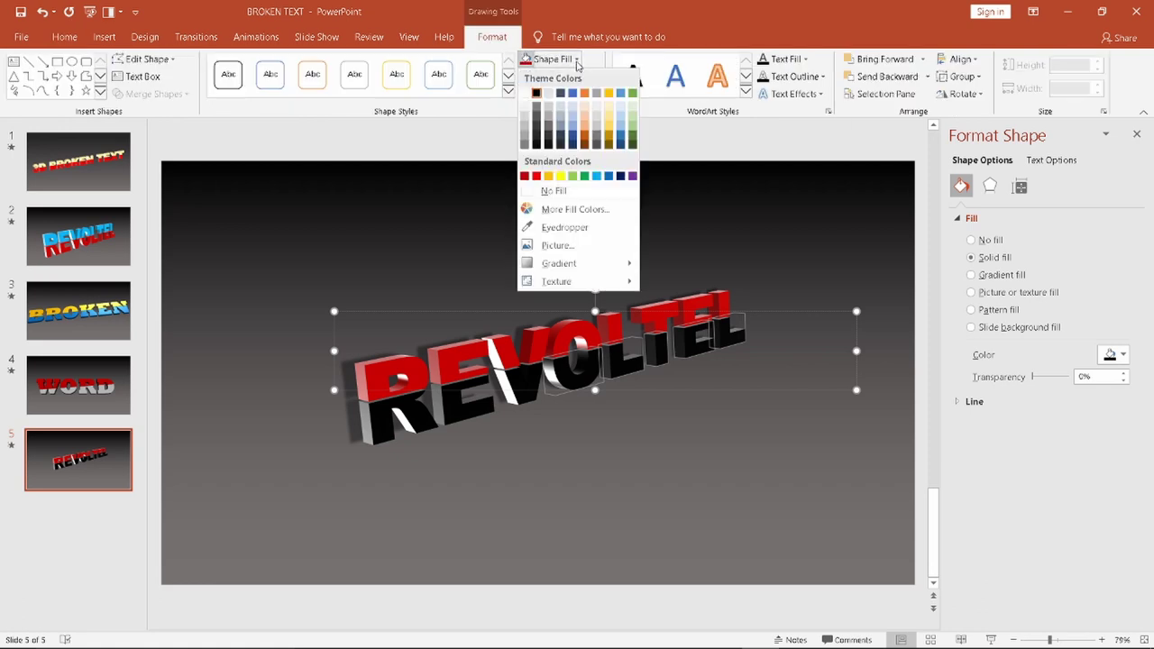
pyautogui.click(559, 176)
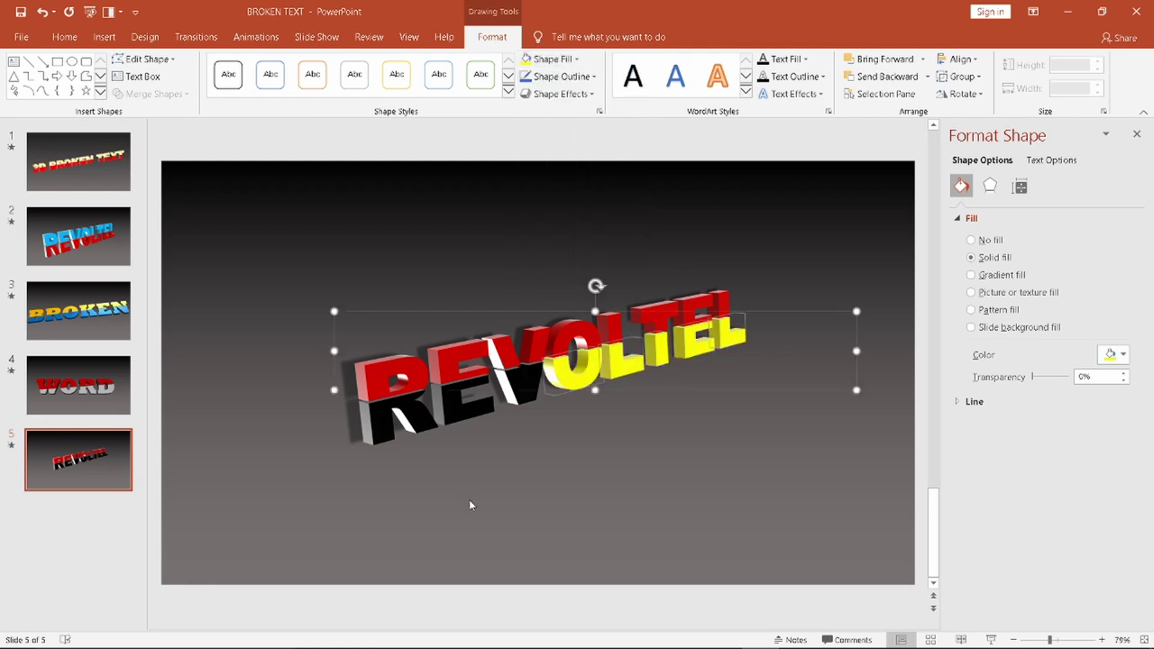
pyautogui.click(387, 426)
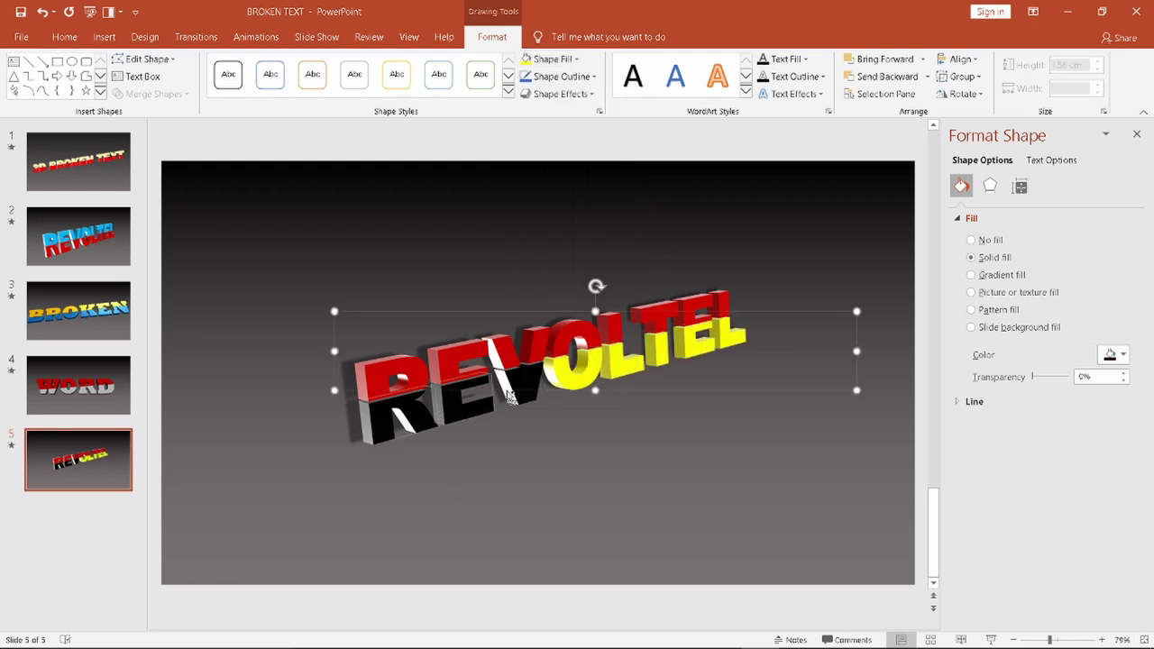
pyautogui.click(525, 60)
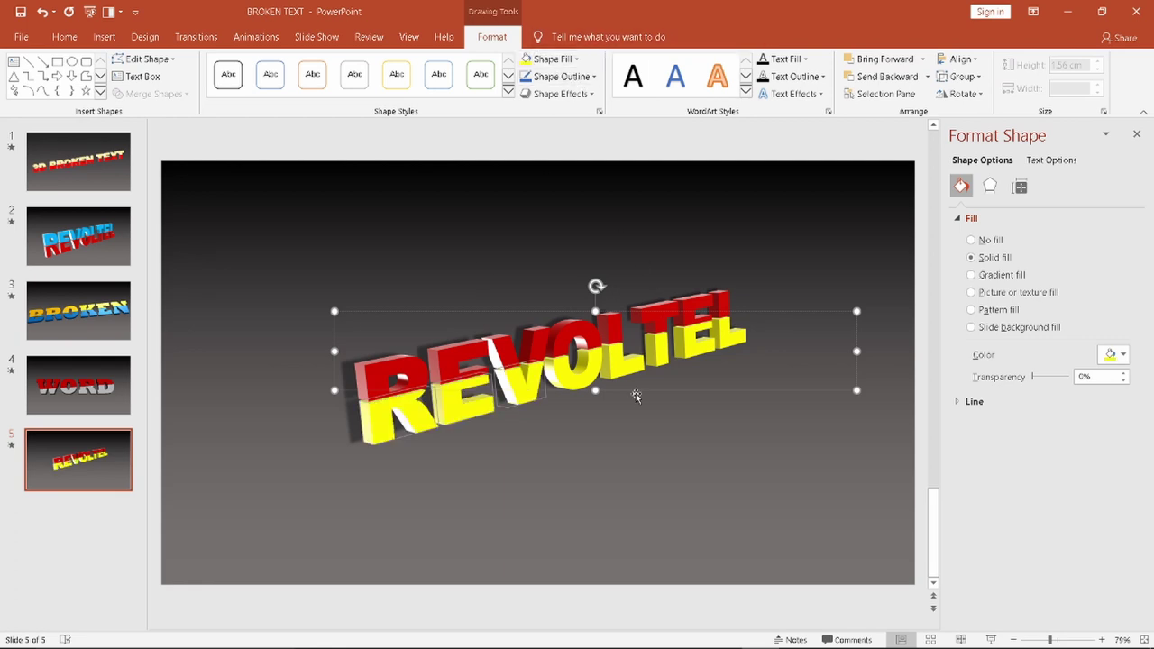
pyautogui.click(604, 456)
pyautogui.moveTo(276, 236); pyautogui.dragTo(805, 475)
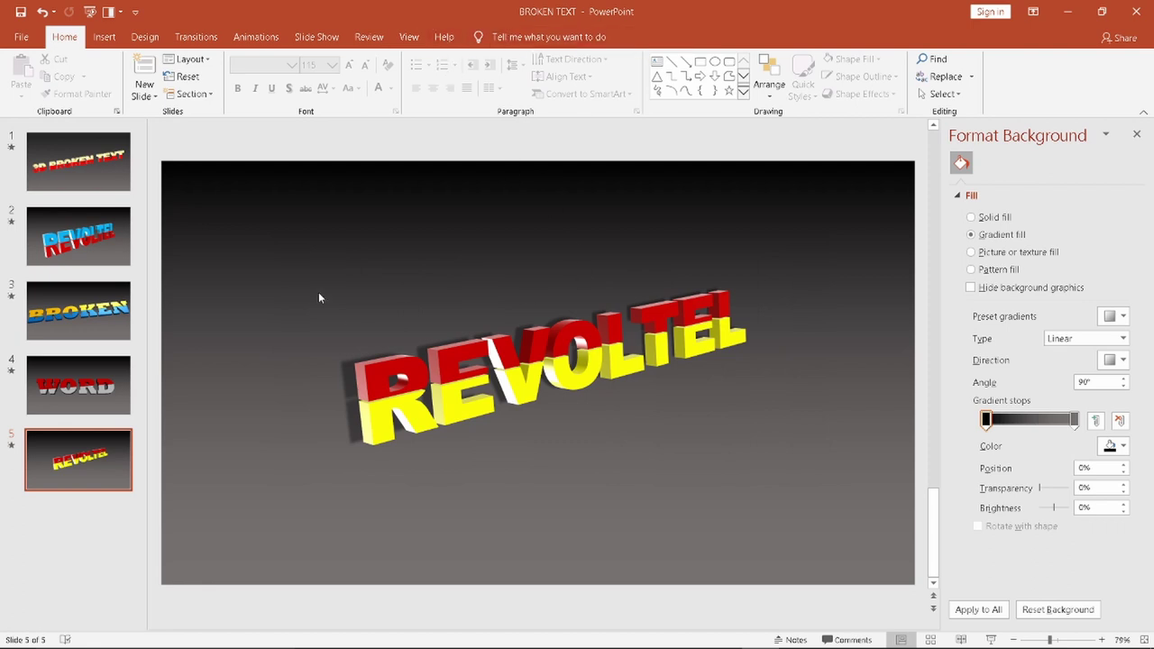
# Step: Remove the outline from the REVOLTEL text with No Outline
pyautogui.moveTo(318, 292); pyautogui.dragTo(864, 464)
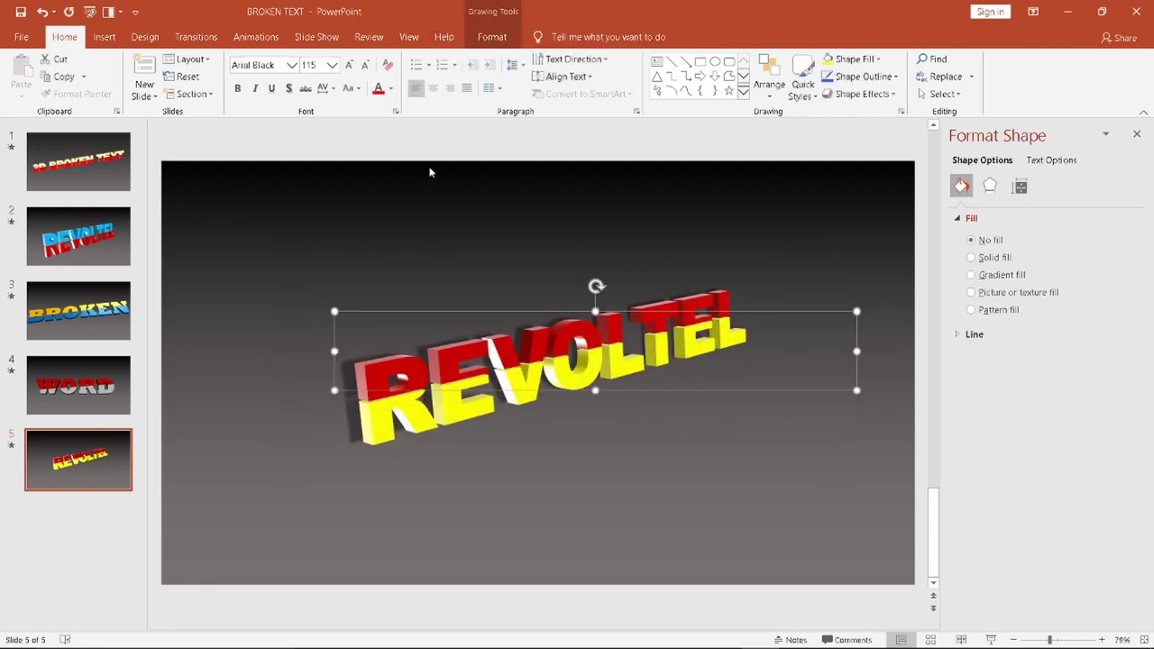
pyautogui.click(492, 37)
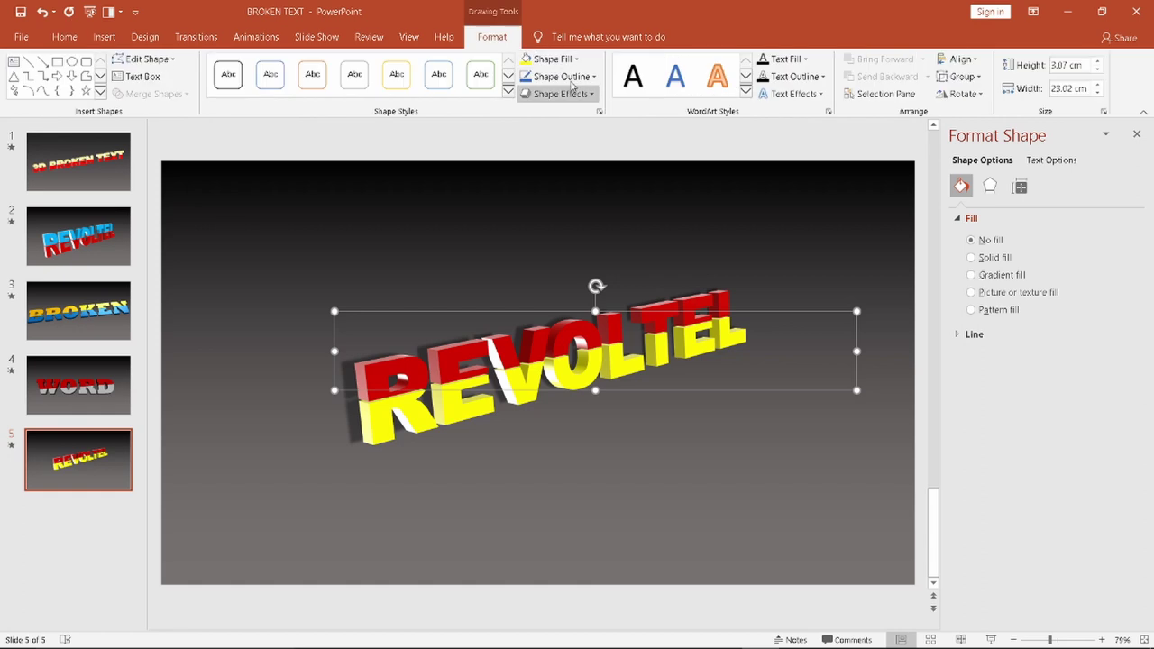
pyautogui.click(560, 76)
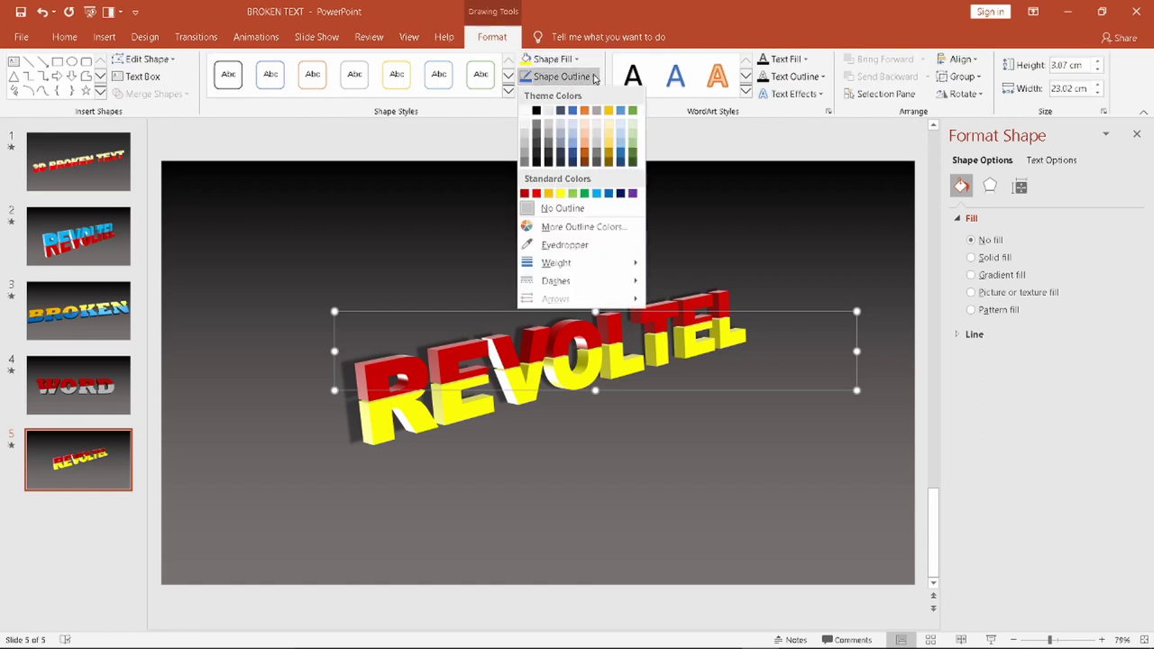
pyautogui.click(563, 209)
pyautogui.click(635, 459)
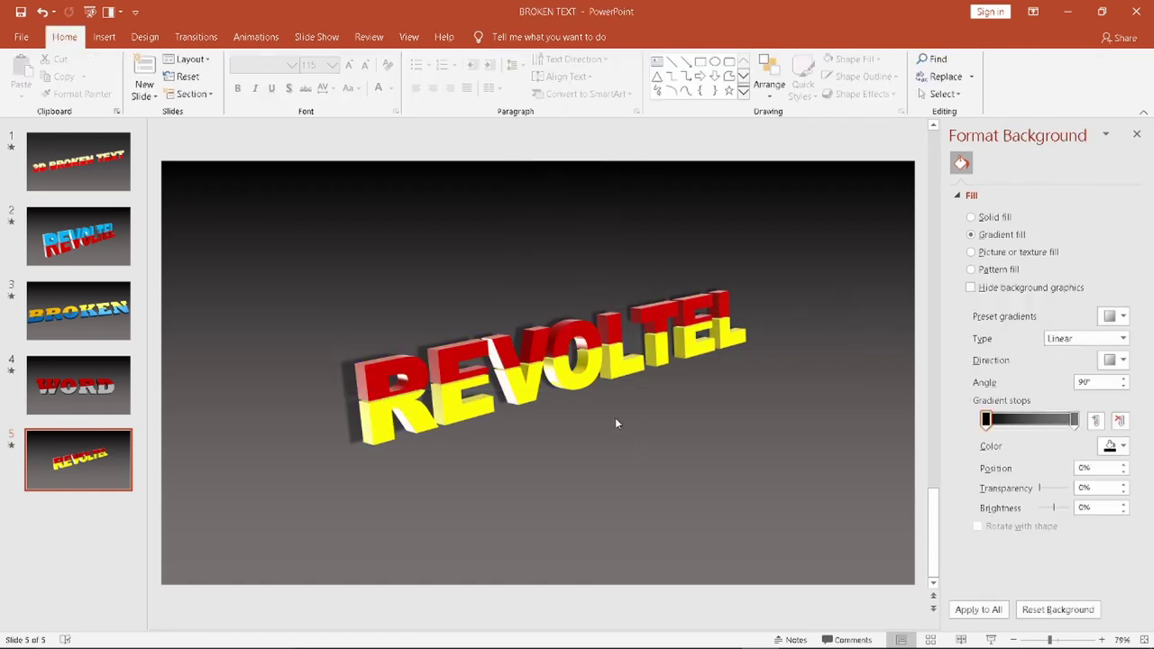
# Step: Resize the REVOLTEL text box to about 3.86 × 27.91 cm across the slide
pyautogui.click(443, 373)
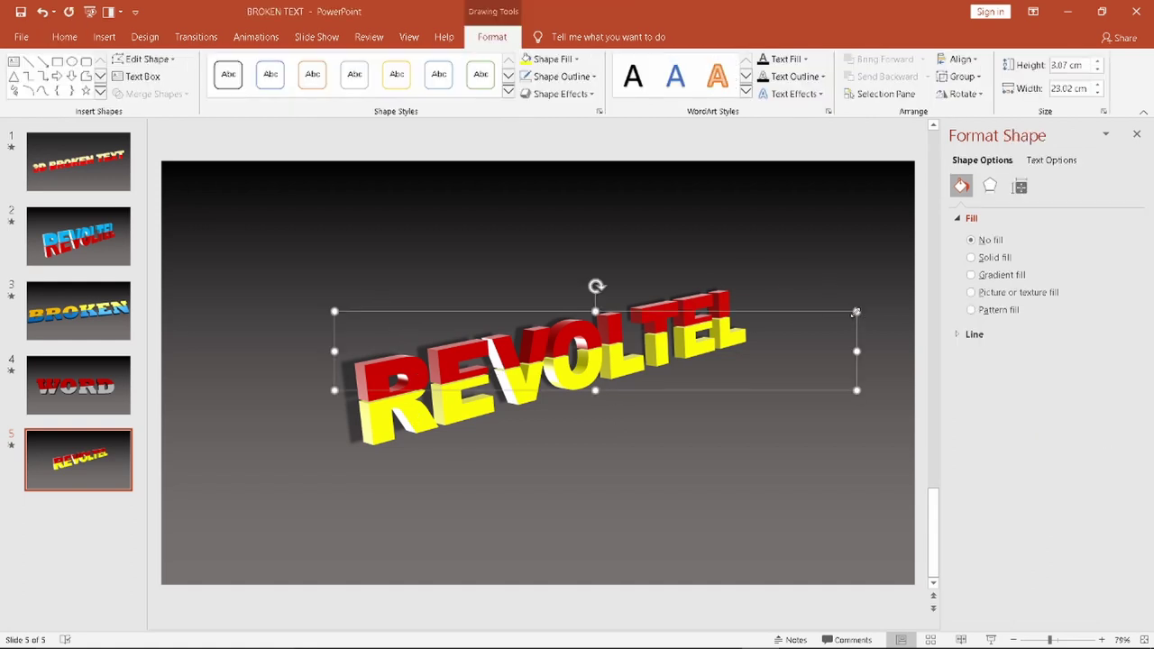
pyautogui.moveTo(856, 312); pyautogui.dragTo(899, 246)
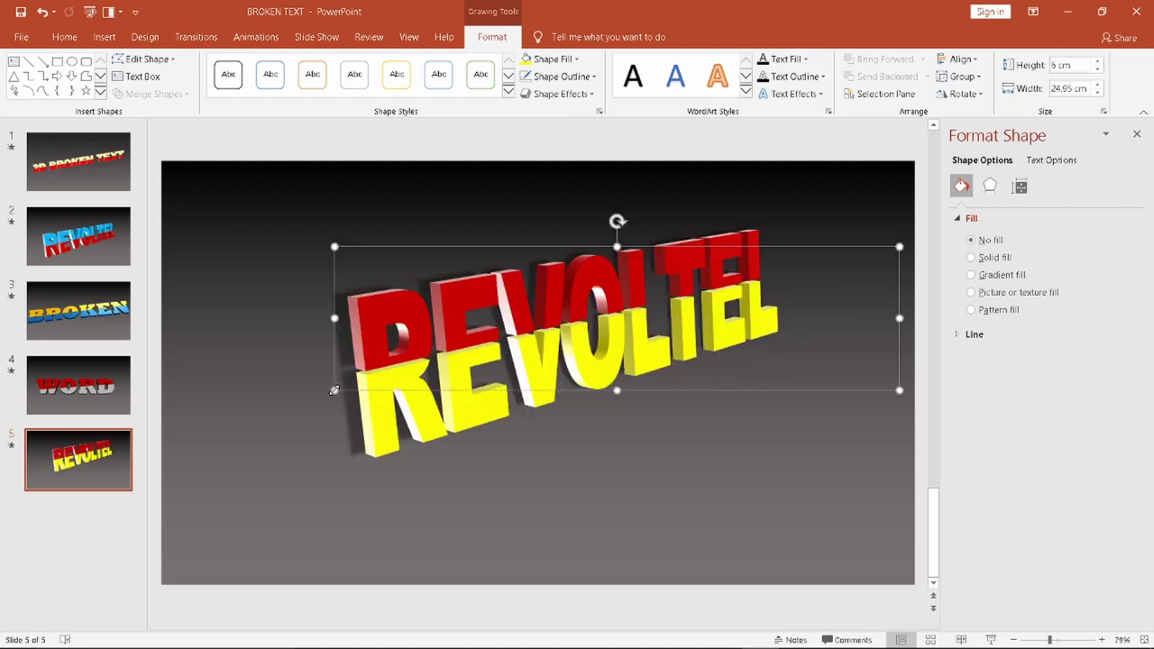
pyautogui.moveTo(334, 391); pyautogui.dragTo(290, 421)
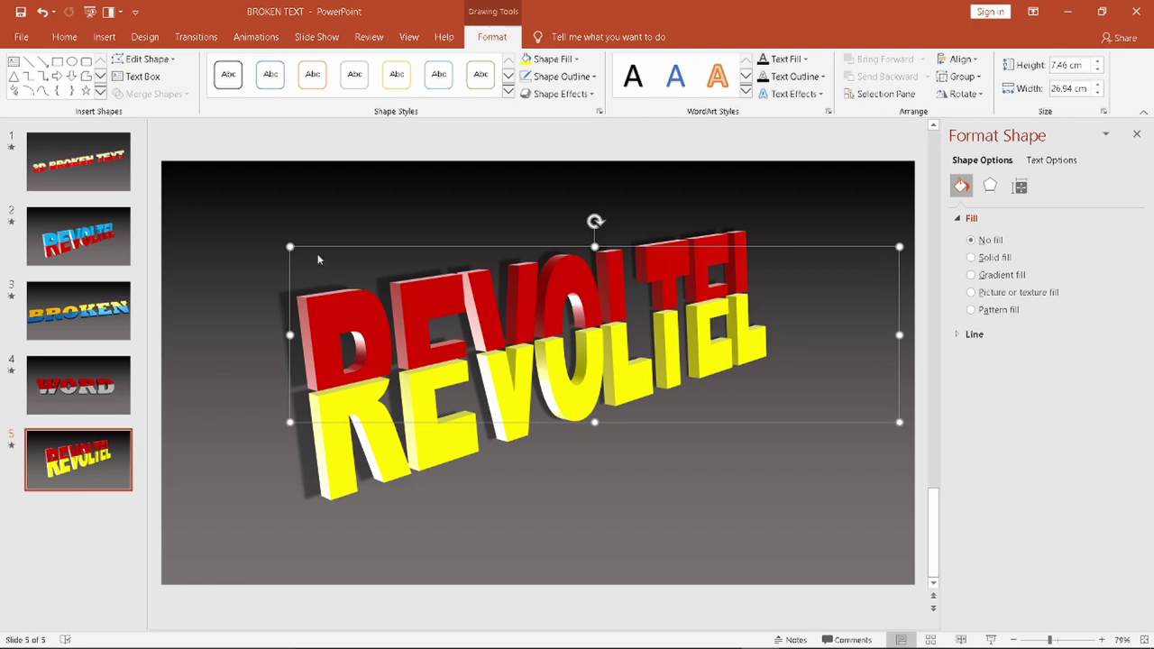
pyautogui.moveTo(291, 246); pyautogui.dragTo(363, 339)
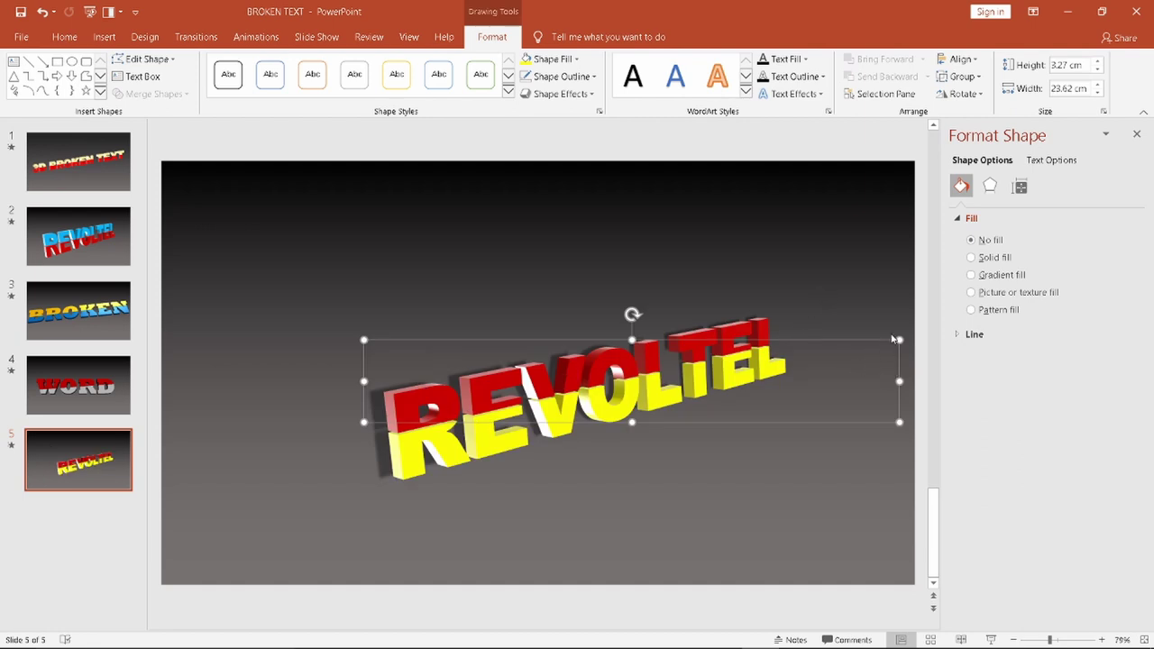
pyautogui.moveTo(899, 338); pyautogui.dragTo(868, 338)
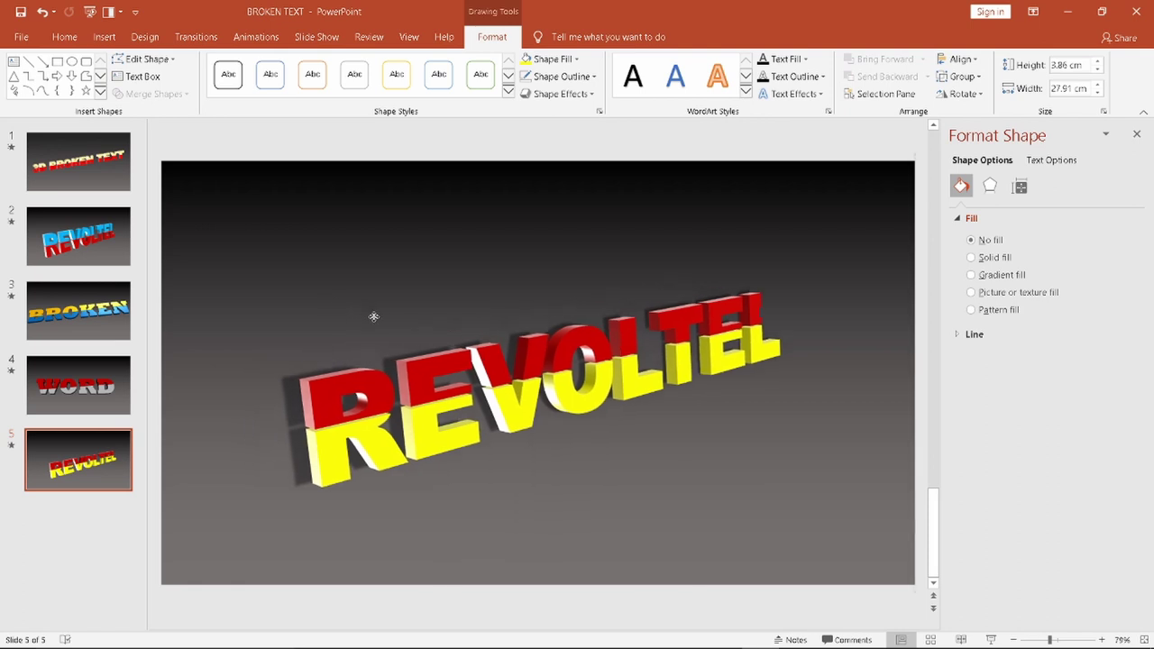
pyautogui.click(465, 527)
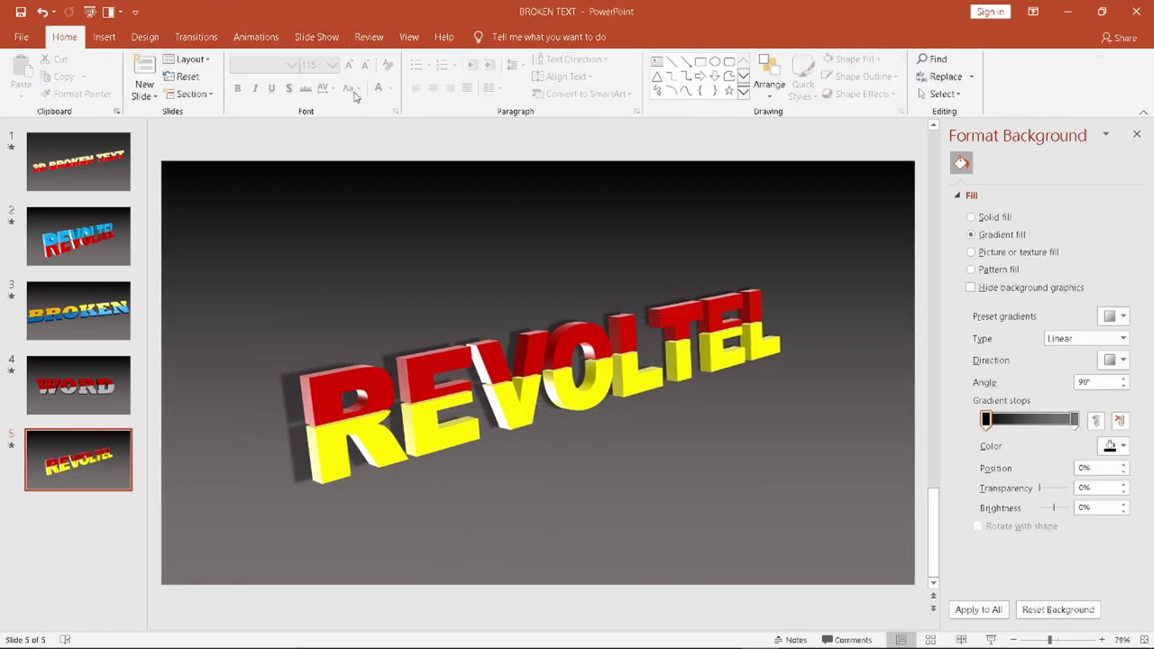
# Step: Start the slide show from the current REVOLTEL slide
pyautogui.click(317, 37)
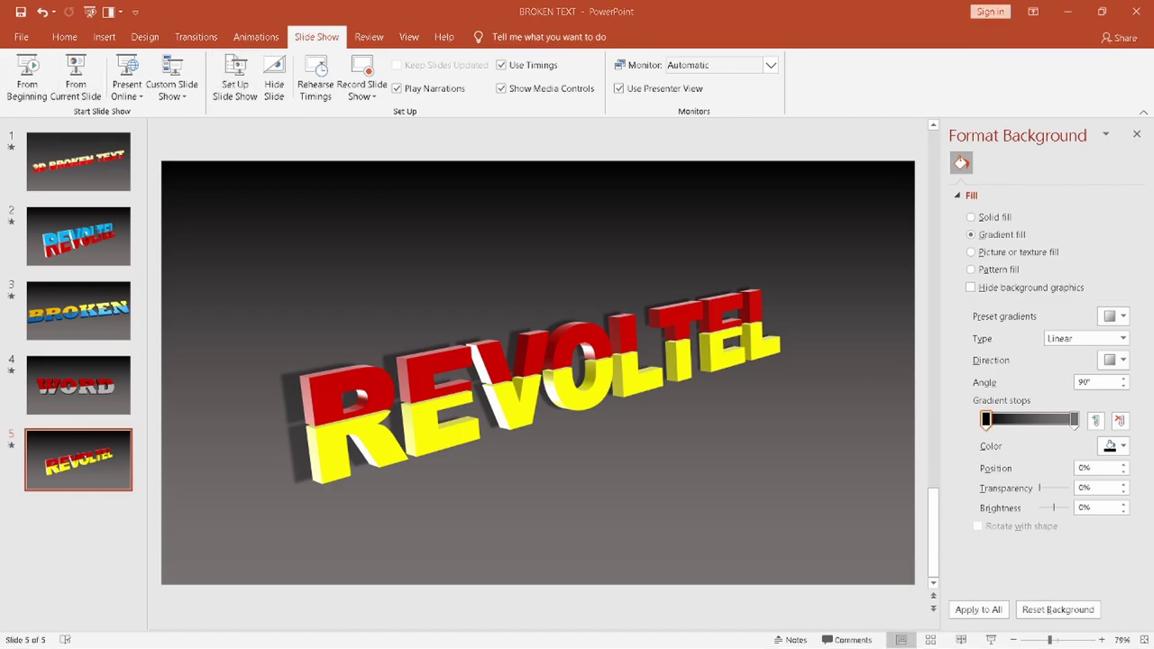
pyautogui.click(79, 83)
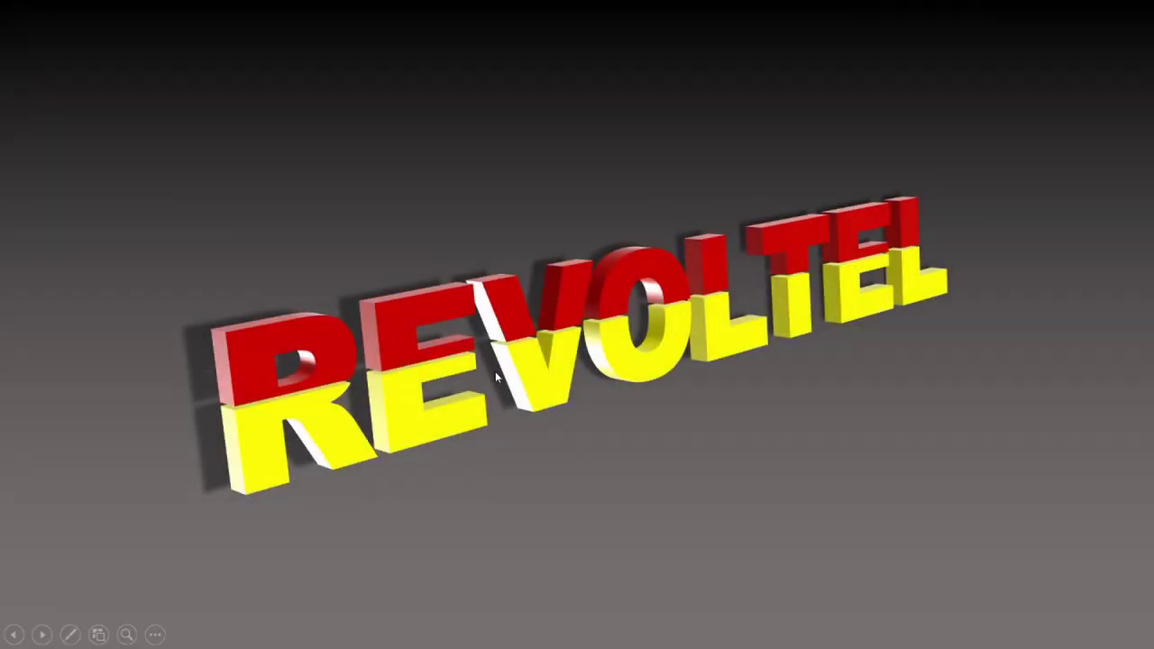